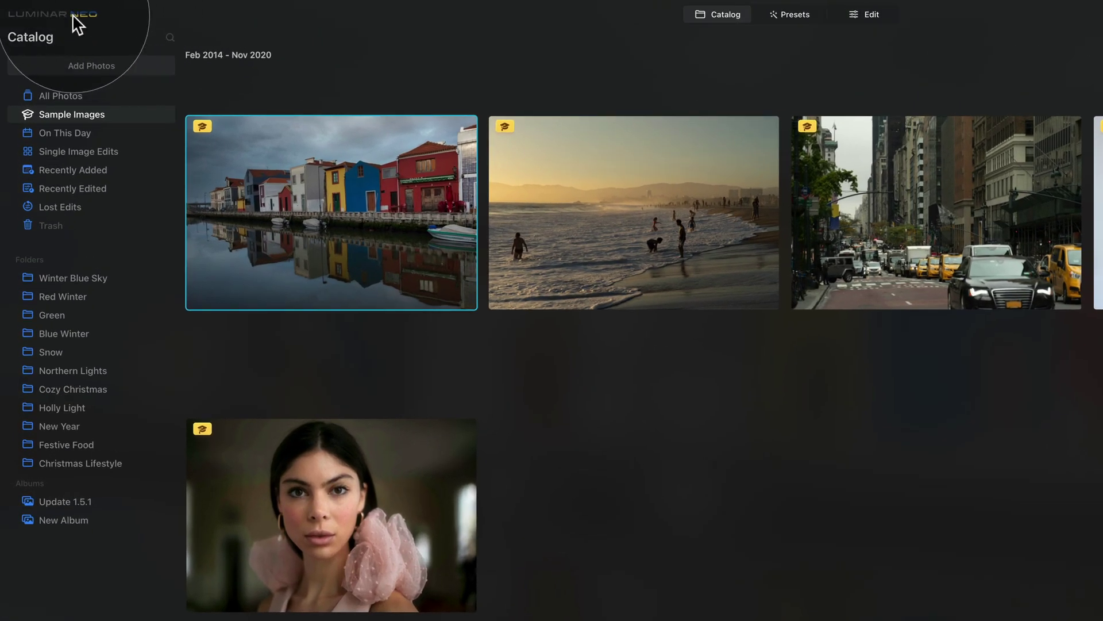
pyautogui.click(44, 12)
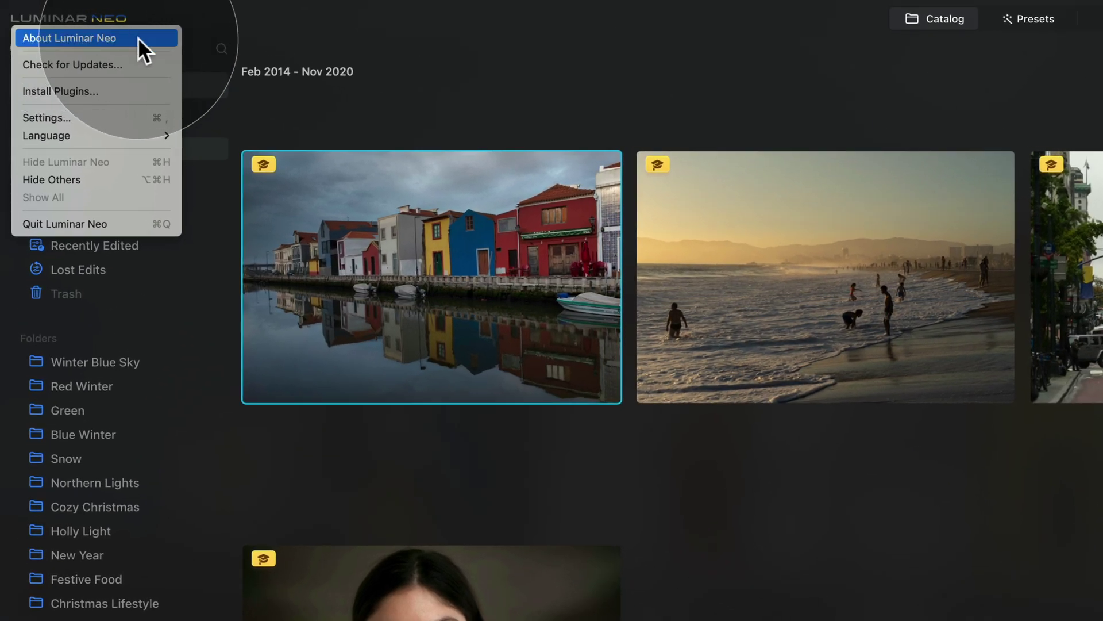
pyautogui.click(138, 37)
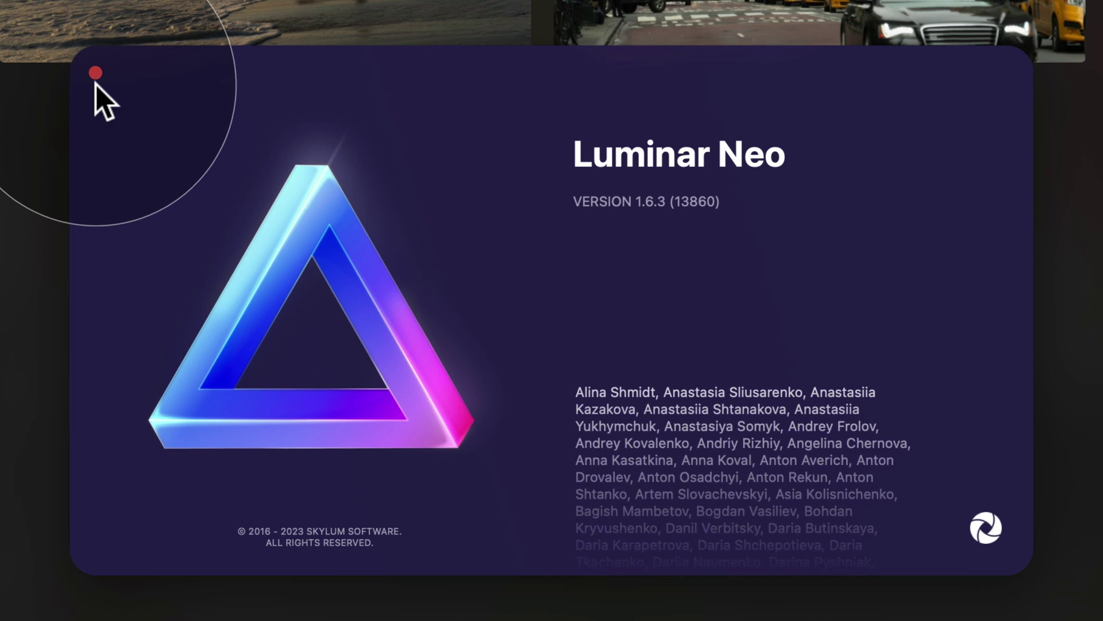
pyautogui.click(95, 75)
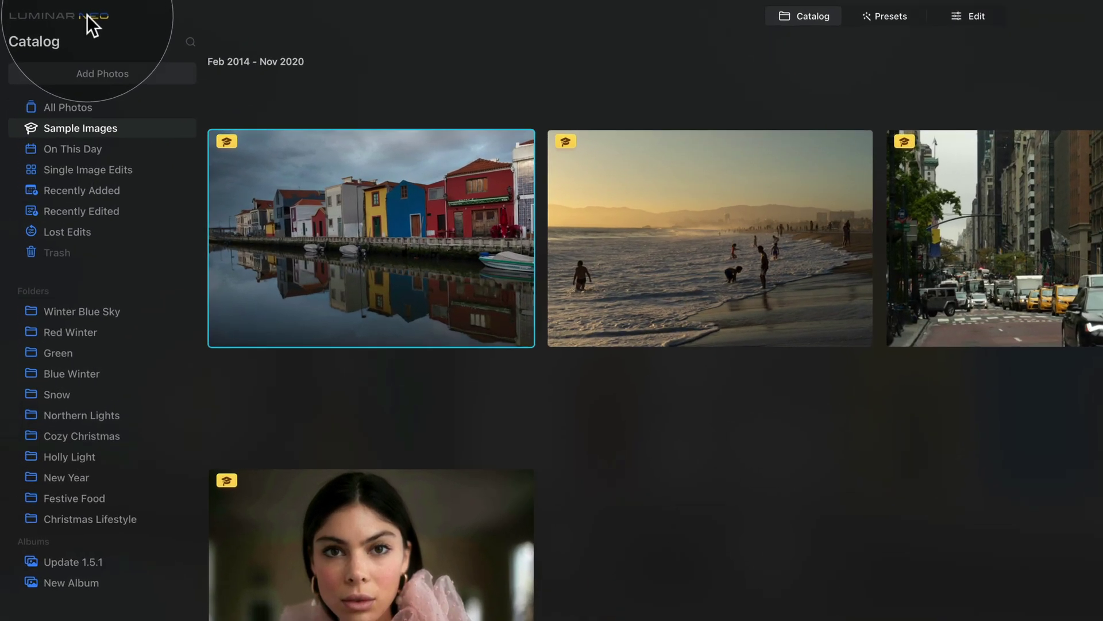
# Install the Luminar Neo 1.6.4 update over 1.6.3 and relaunch the app.
pyautogui.click(87, 15)
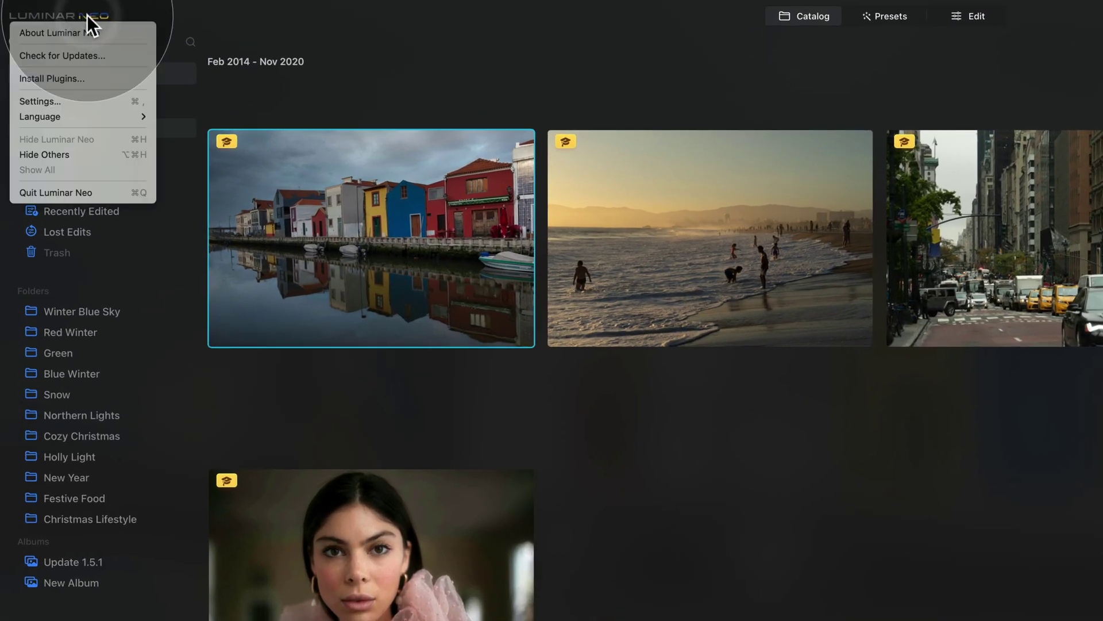
pyautogui.click(98, 55)
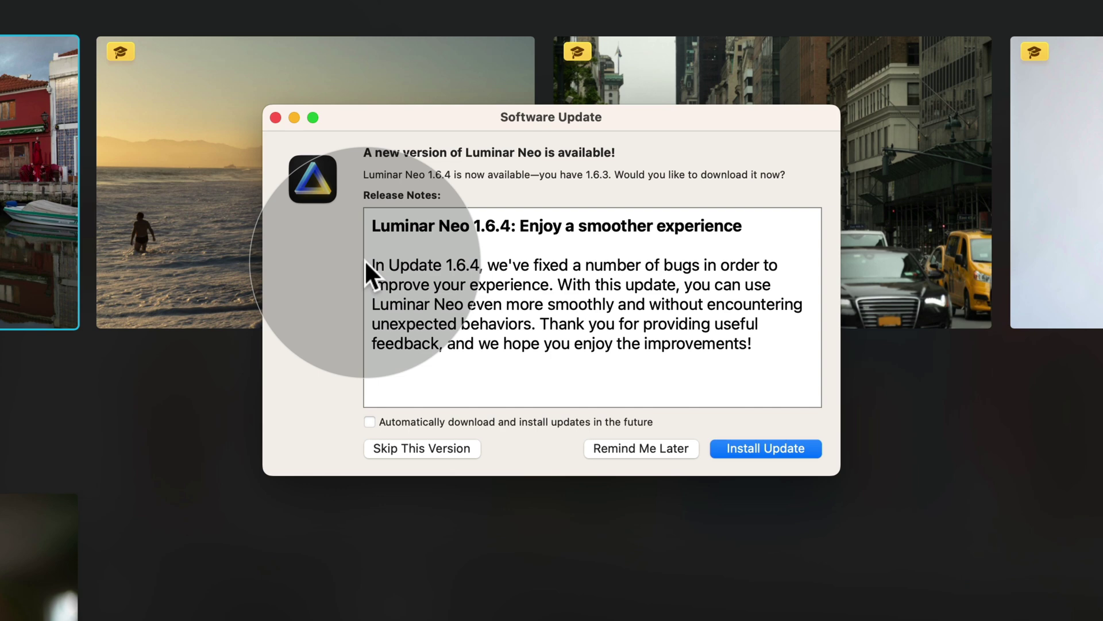
pyautogui.click(785, 449)
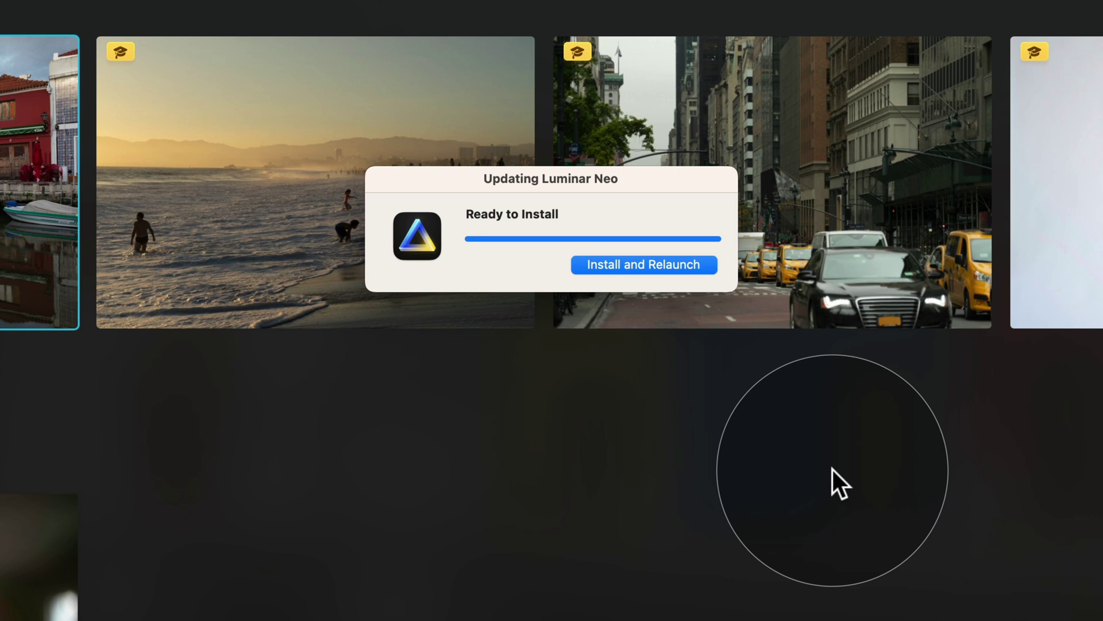
pyautogui.click(637, 268)
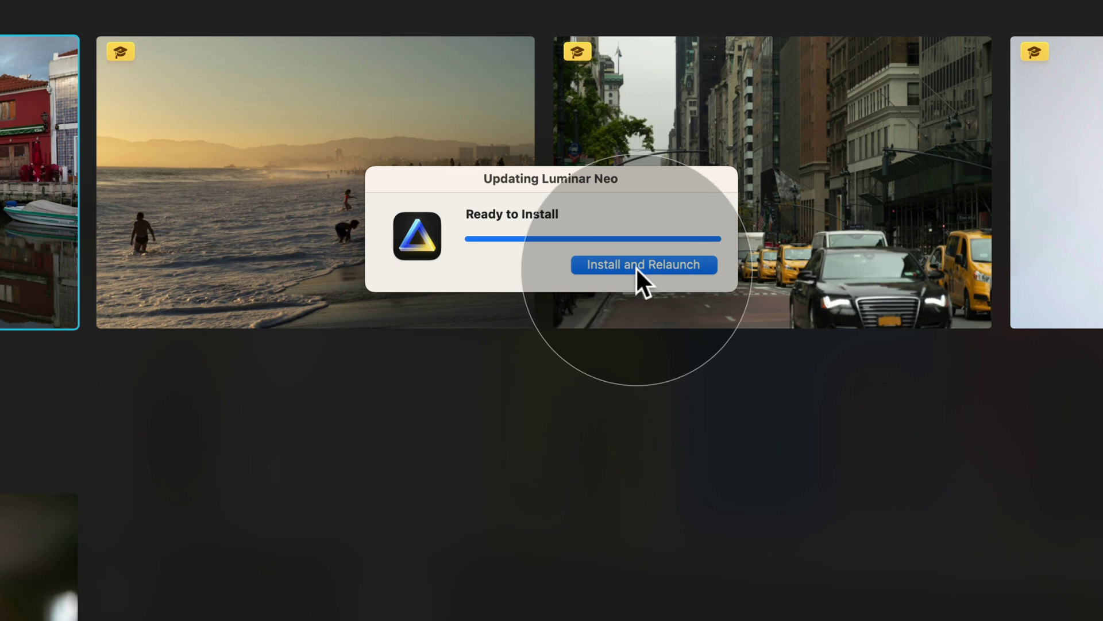
pyautogui.click(635, 266)
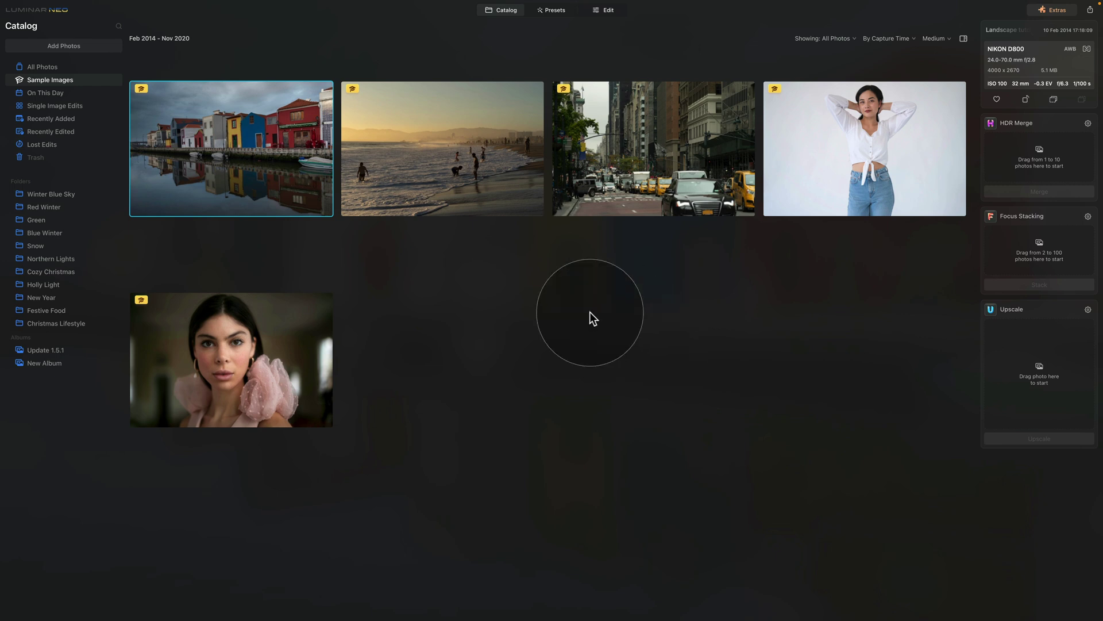
pyautogui.click(42, 14)
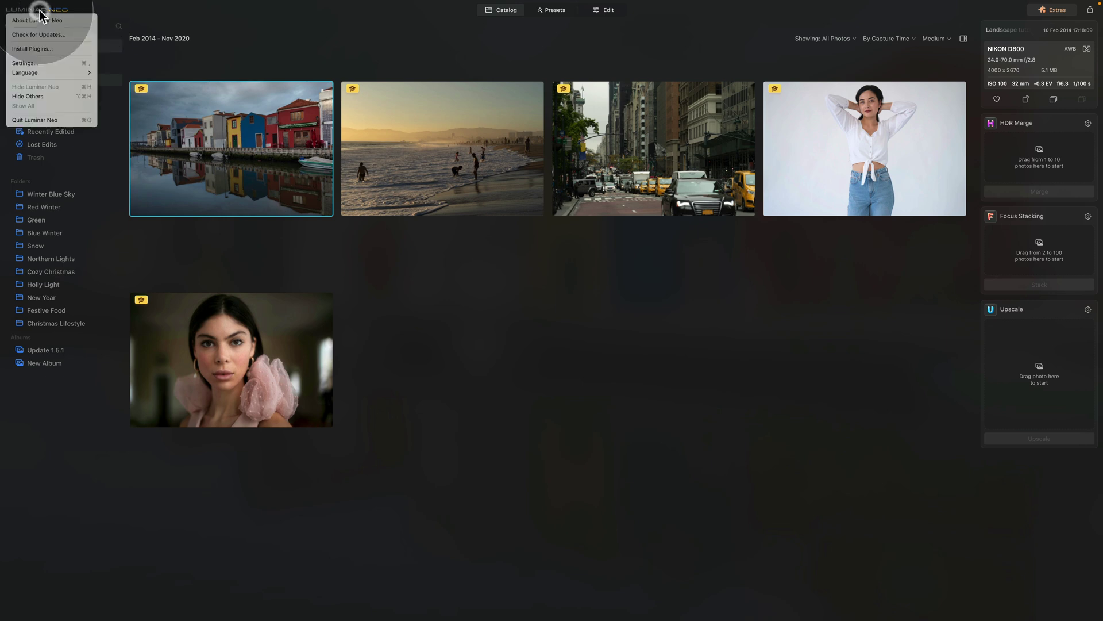
pyautogui.click(73, 25)
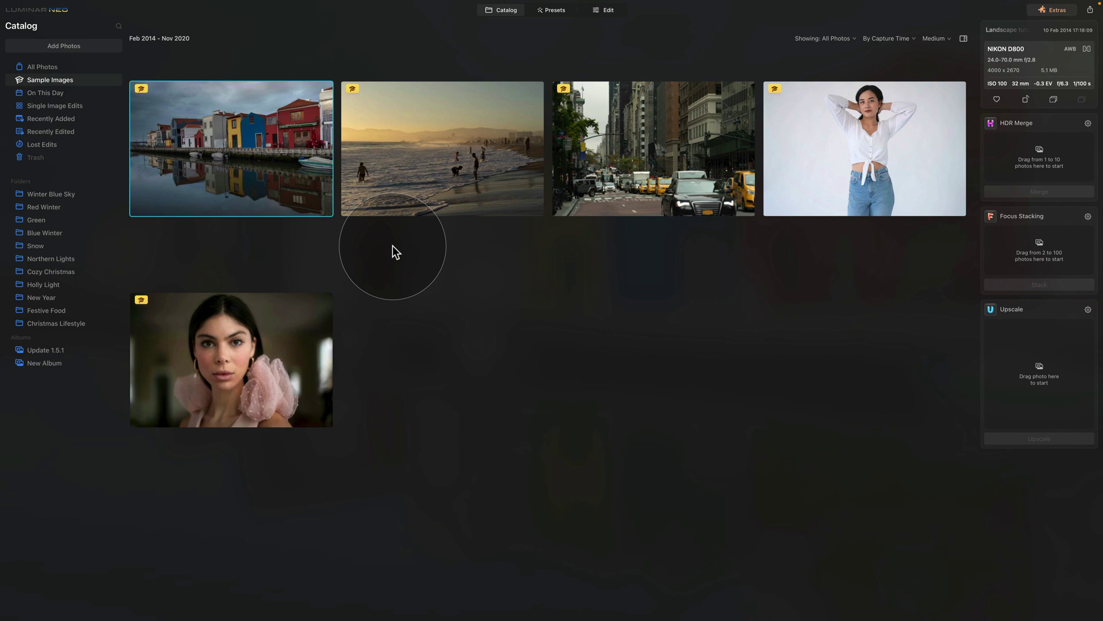
pyautogui.click(29, 8)
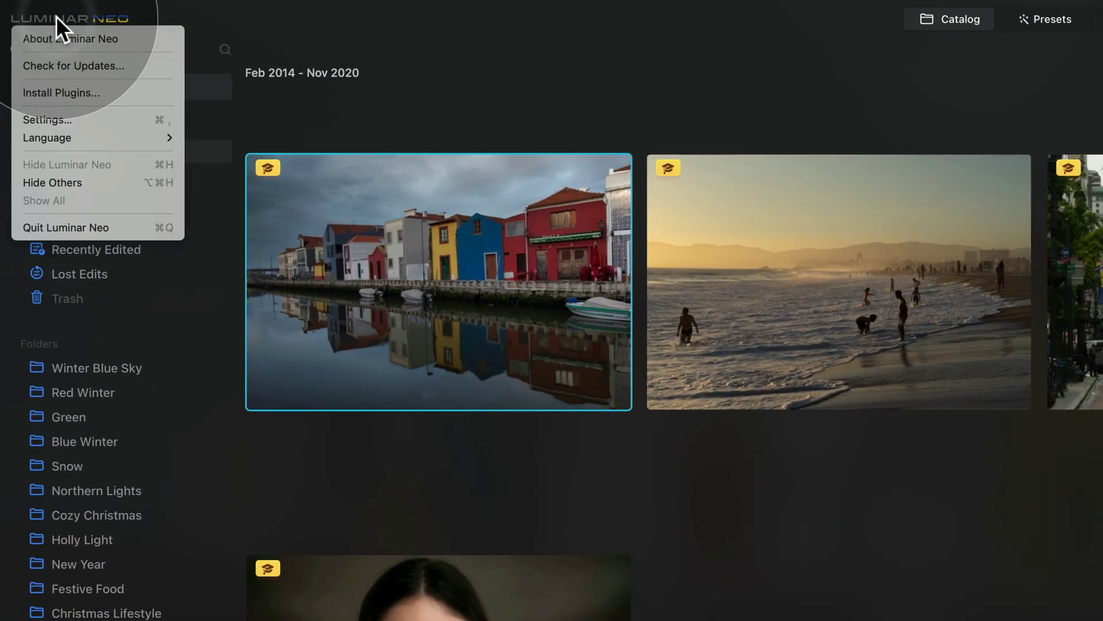
pyautogui.click(150, 95)
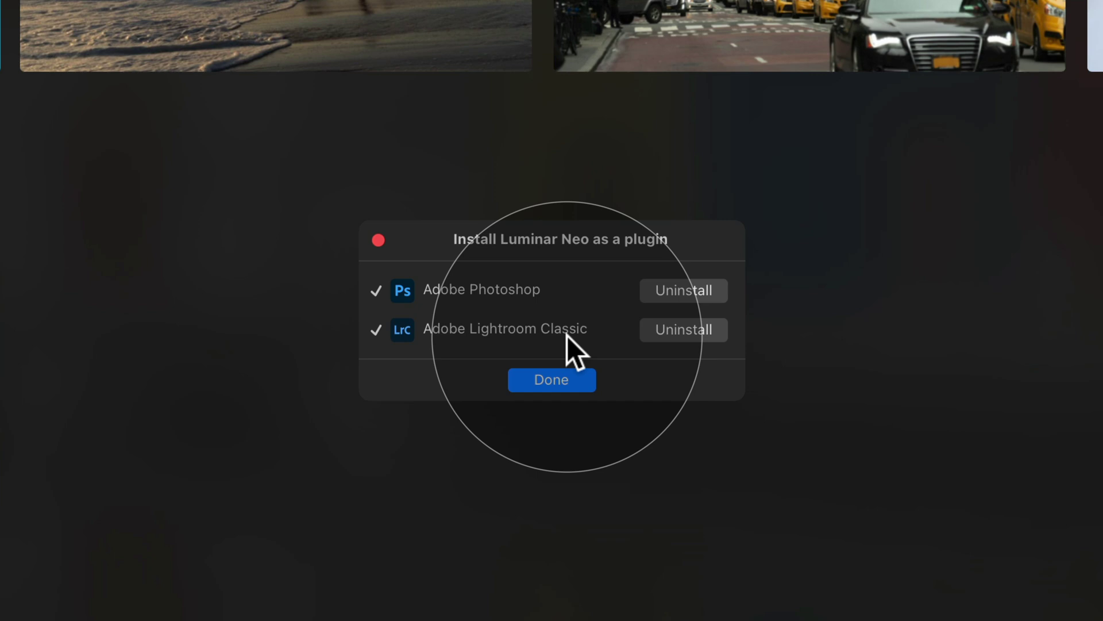
pyautogui.click(578, 377)
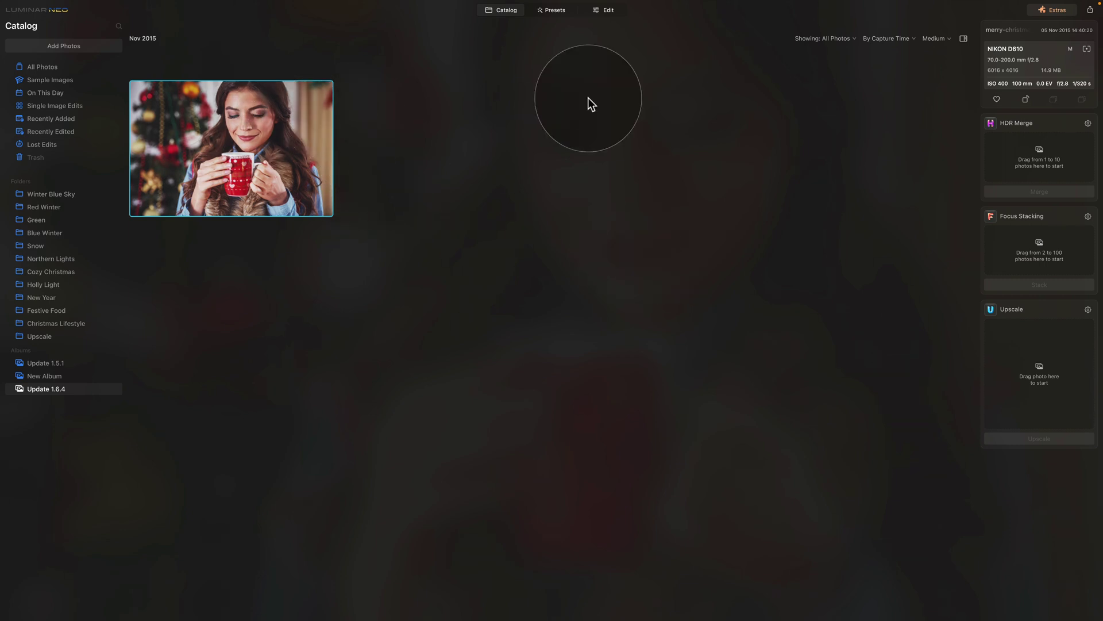
pyautogui.click(613, 11)
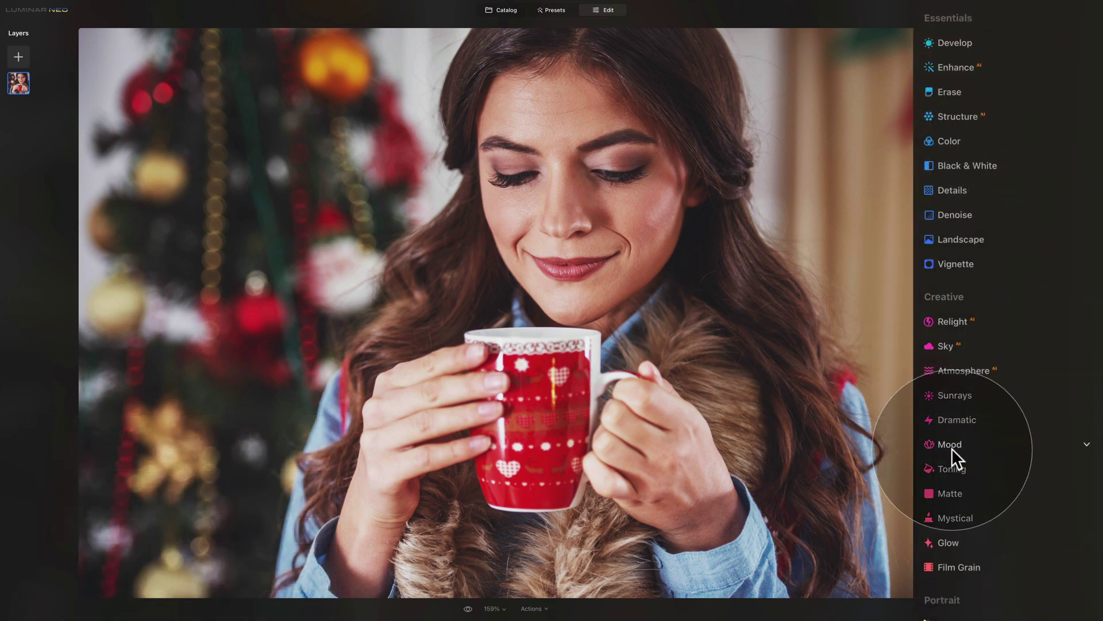
pyautogui.click(951, 444)
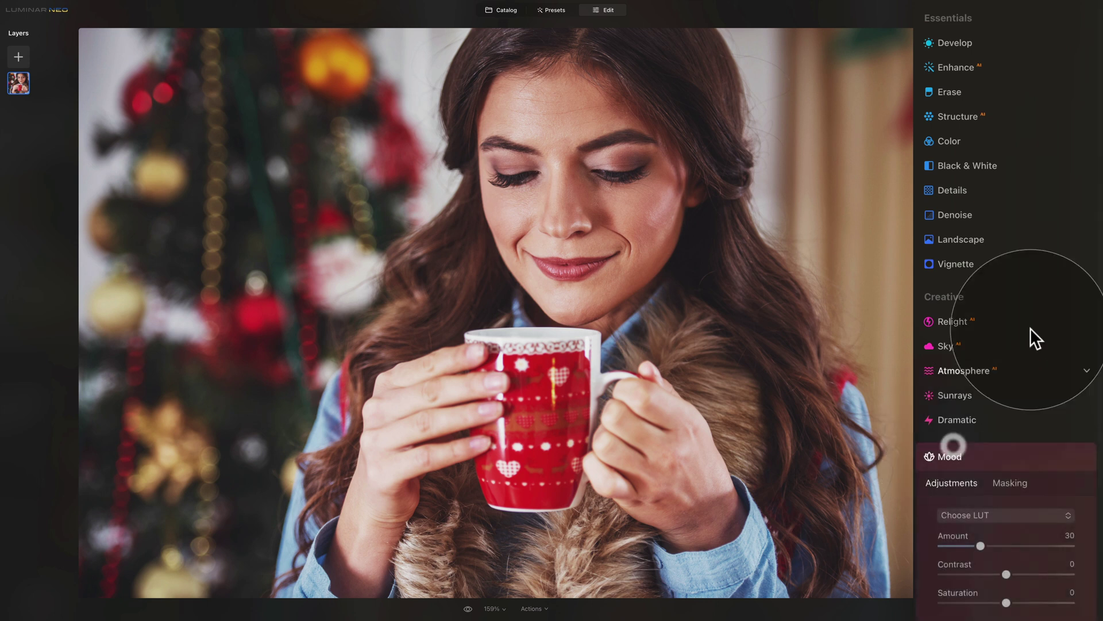
pyautogui.scroll(-3, 1004, 238)
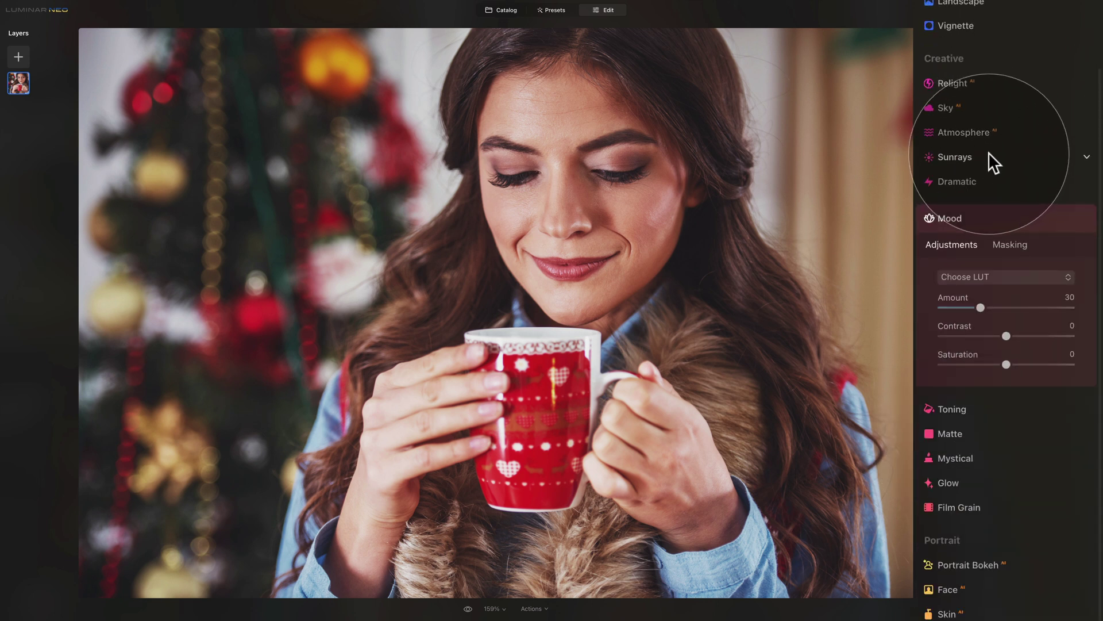
pyautogui.click(997, 278)
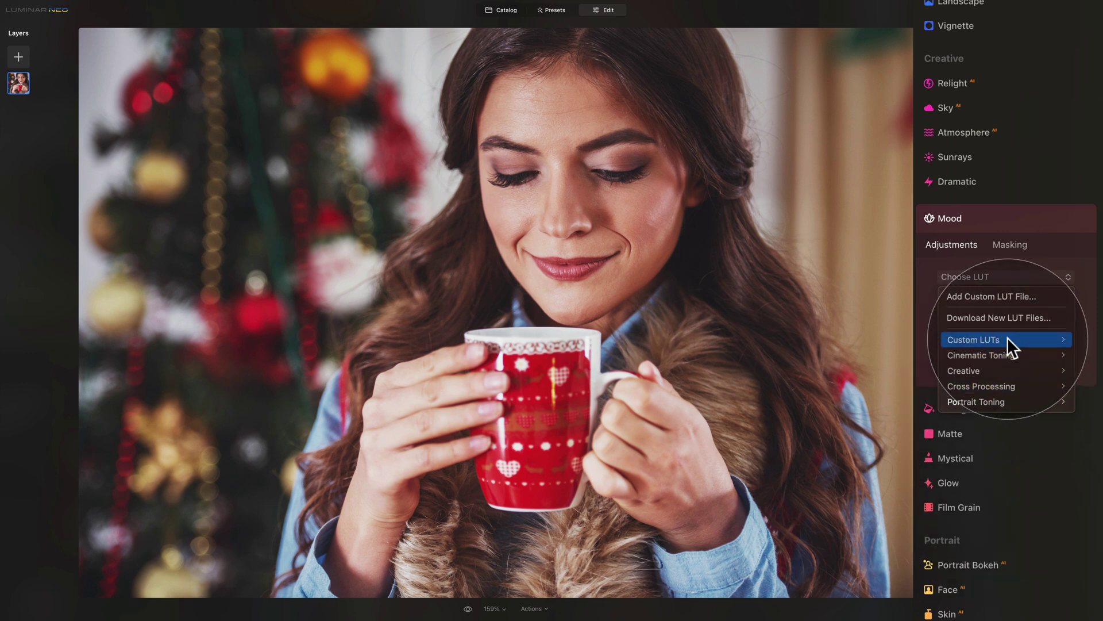
pyautogui.moveTo(1007, 338)
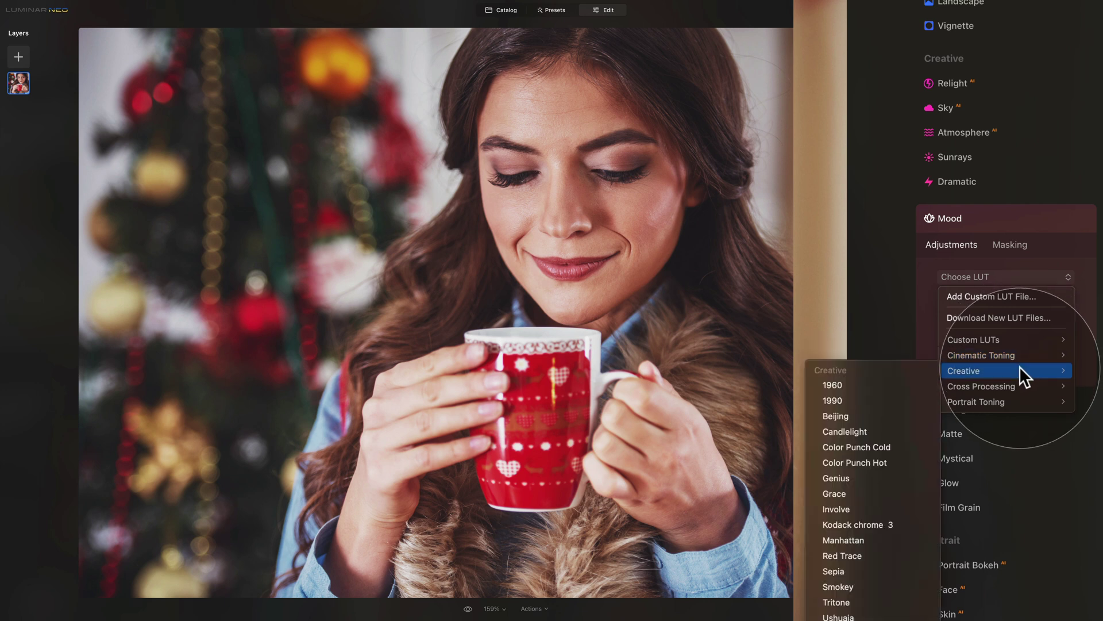
pyautogui.moveTo(1023, 384)
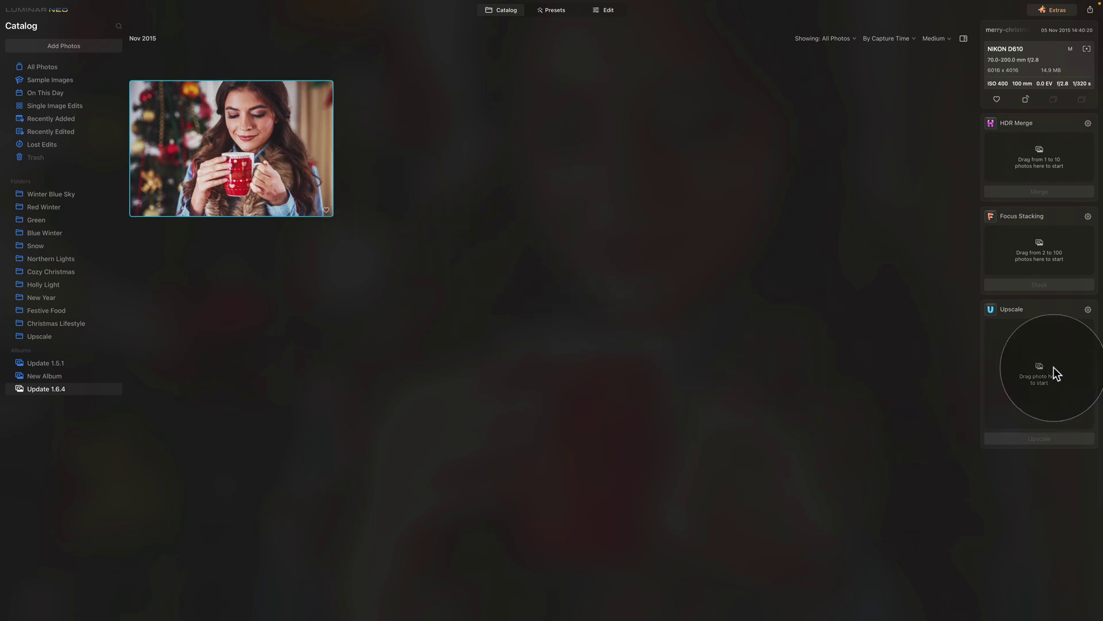
# Upscale the red-mug photo at 2x, creating a 5000 x 3338 copy in Update 1.6.4.
pyautogui.moveTo(190, 92); pyautogui.dragTo(1021, 334)
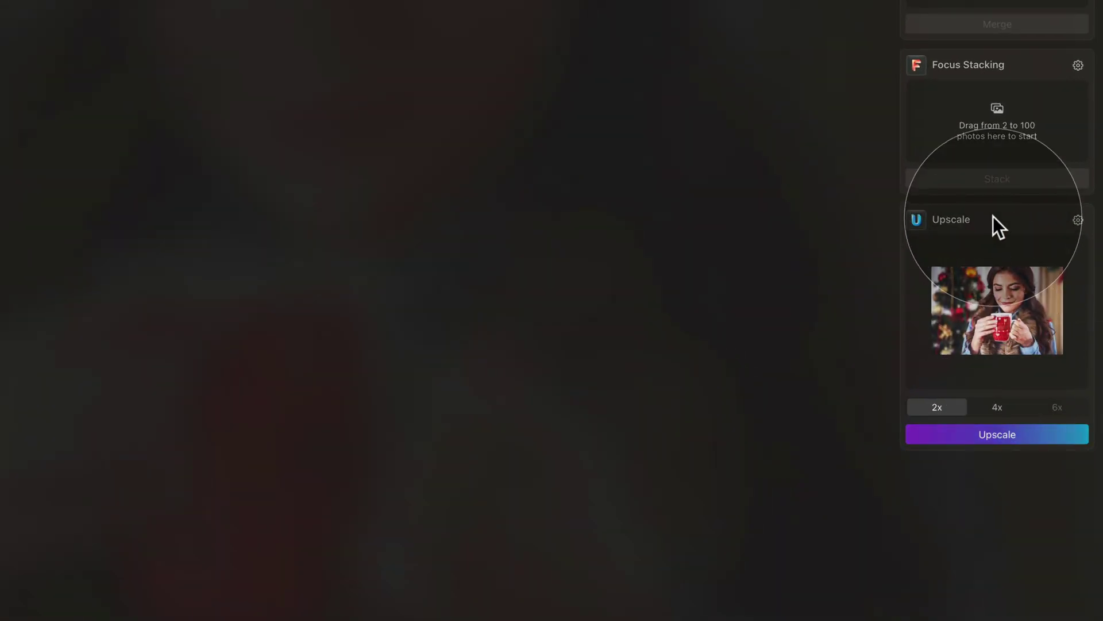
pyautogui.click(1079, 221)
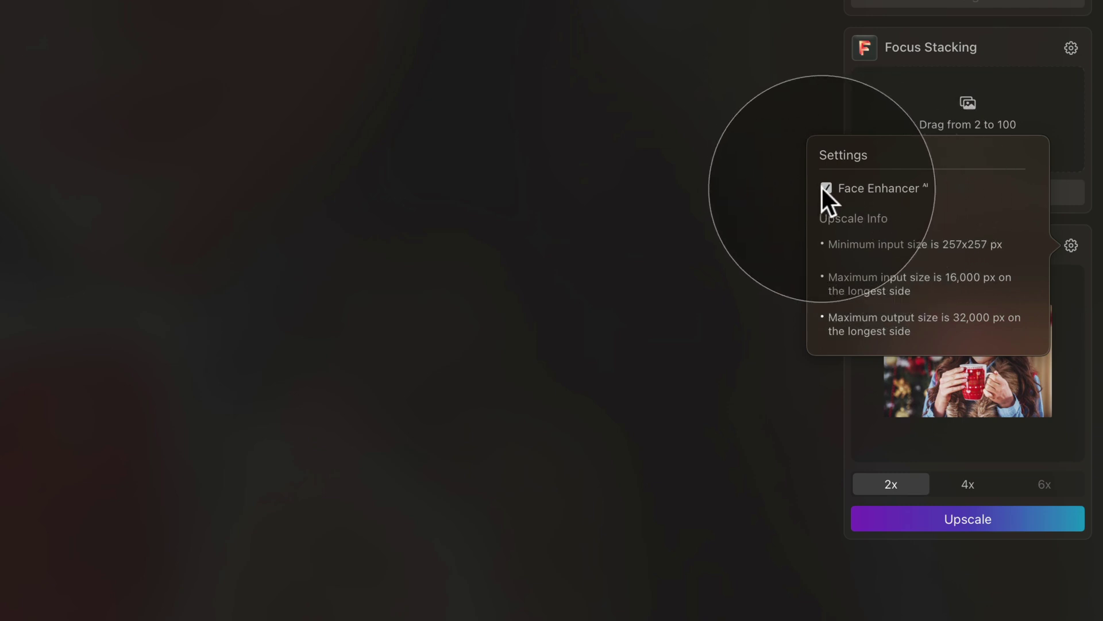
pyautogui.click(1076, 260)
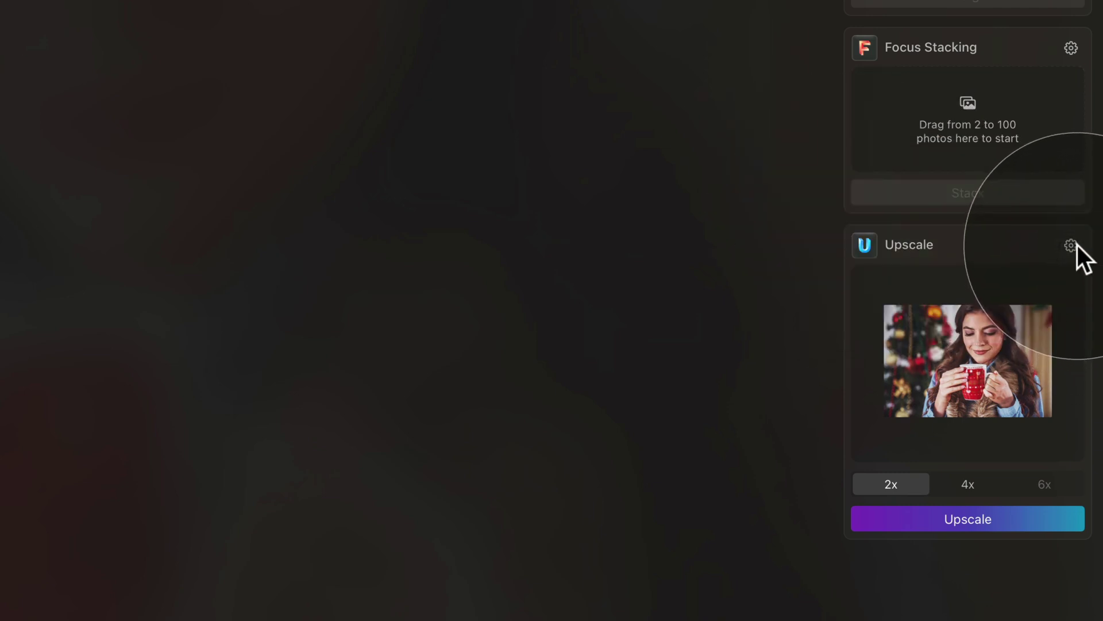
pyautogui.click(1023, 518)
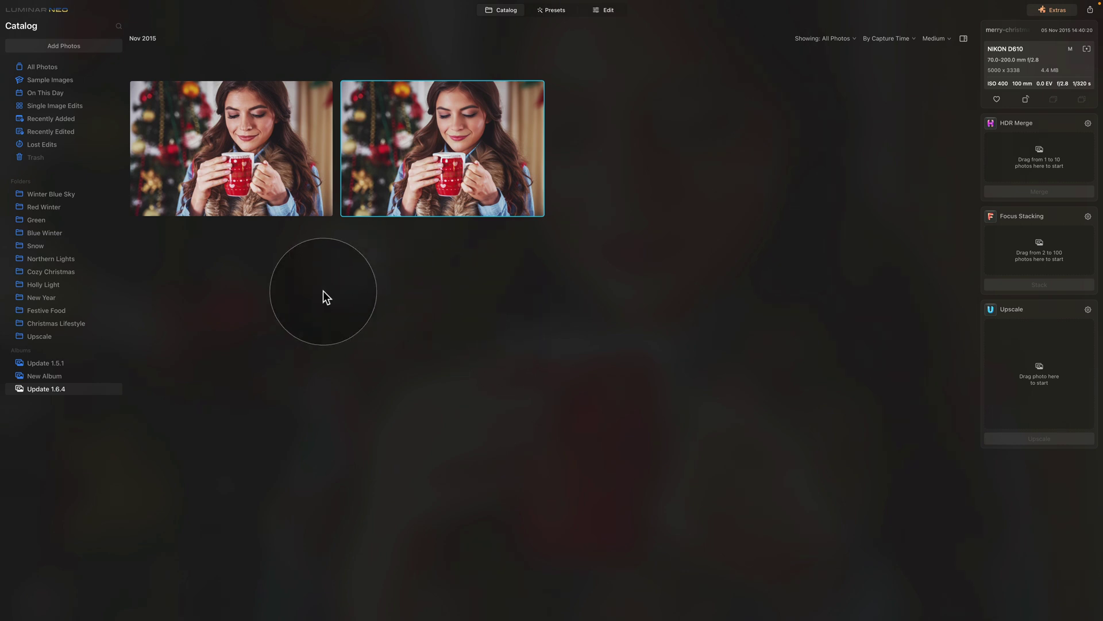
# Compare the original and upscaled mug photos full size, then open the 6016 x 4016 original in Edit.
pyautogui.click(272, 175)
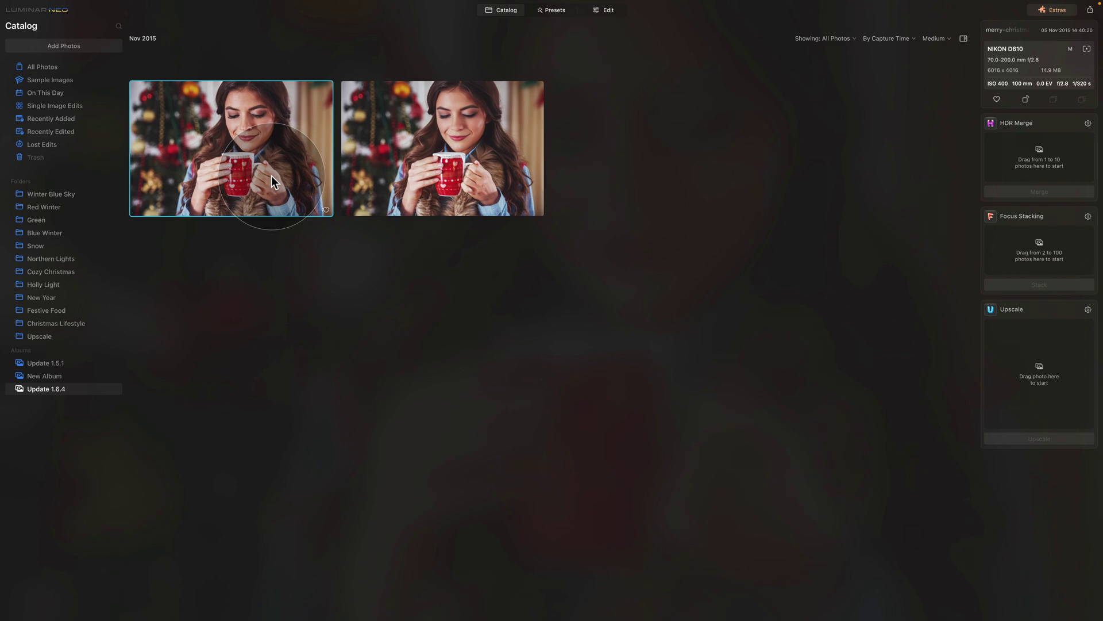
pyautogui.doubleClick(271, 175)
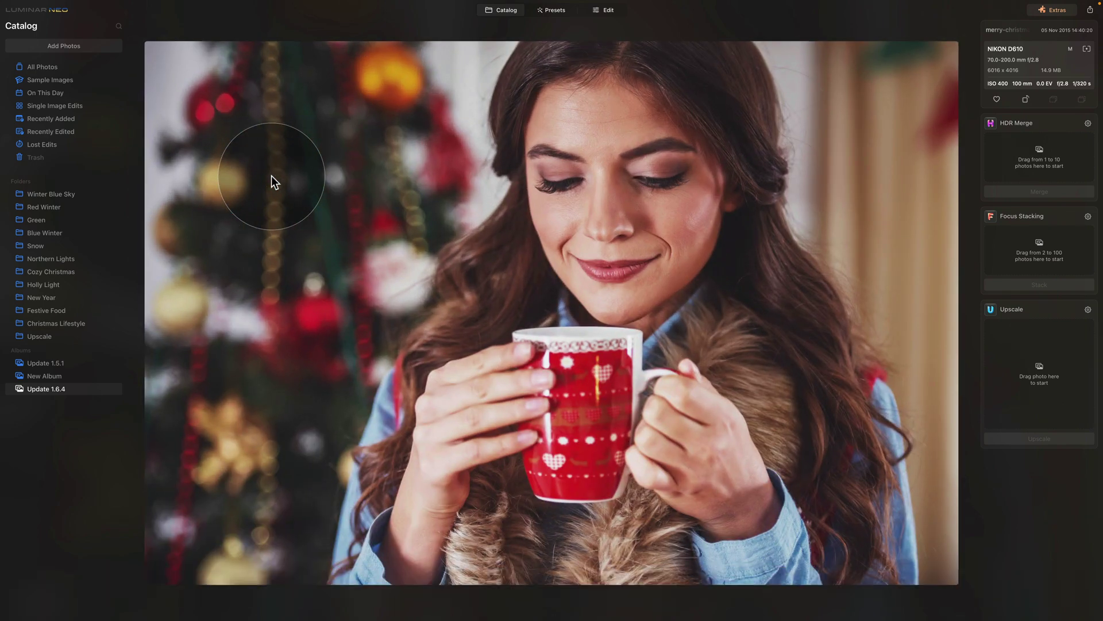
pyautogui.press('Right')
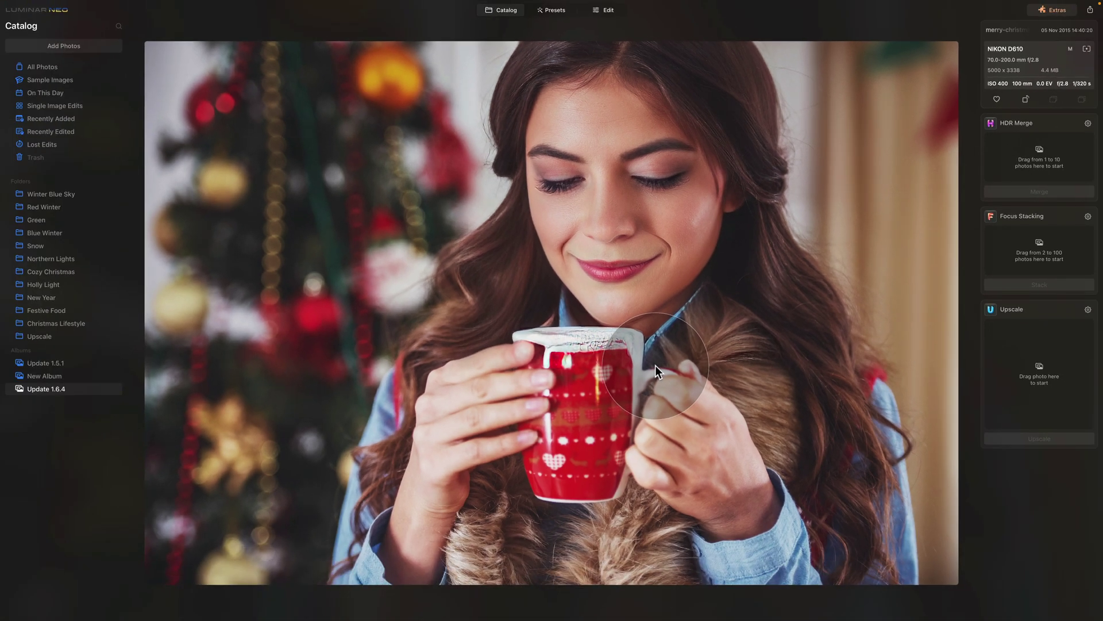
pyautogui.doubleClick(655, 364)
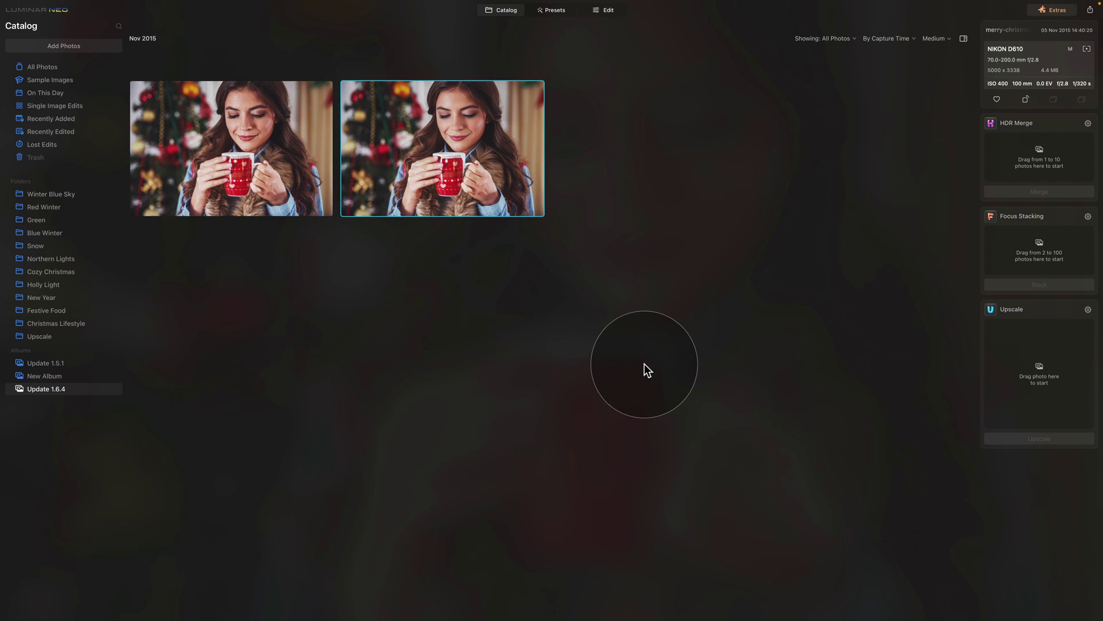
pyautogui.click(282, 138)
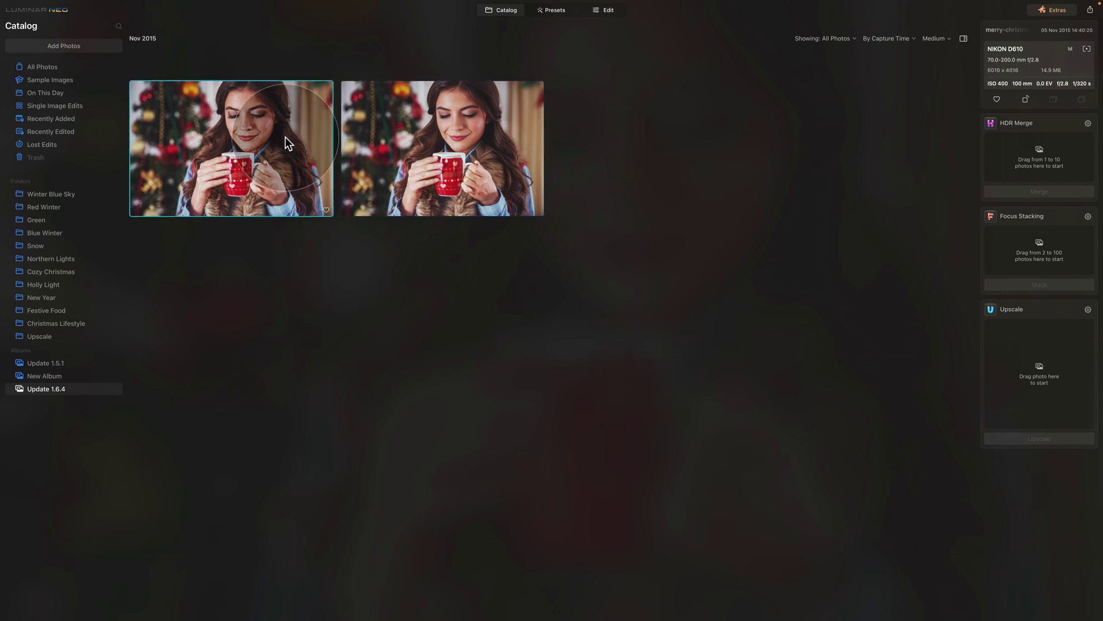
pyautogui.click(602, 12)
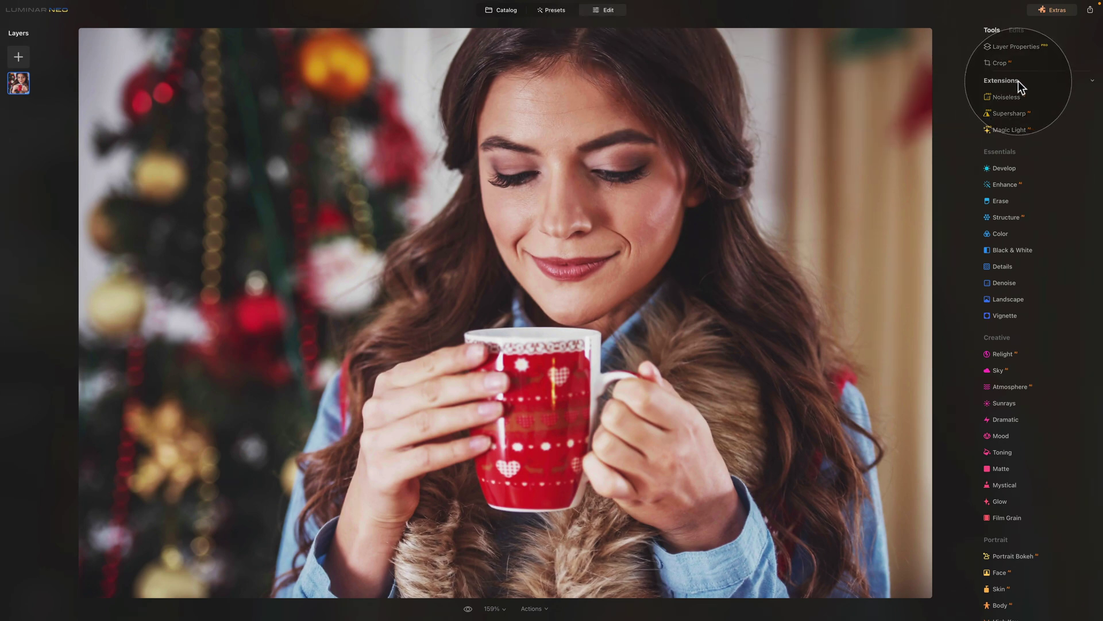
# Expand Supersharp, enable Face Enhancer, and leave the mode on Universal.
pyautogui.click(1009, 113)
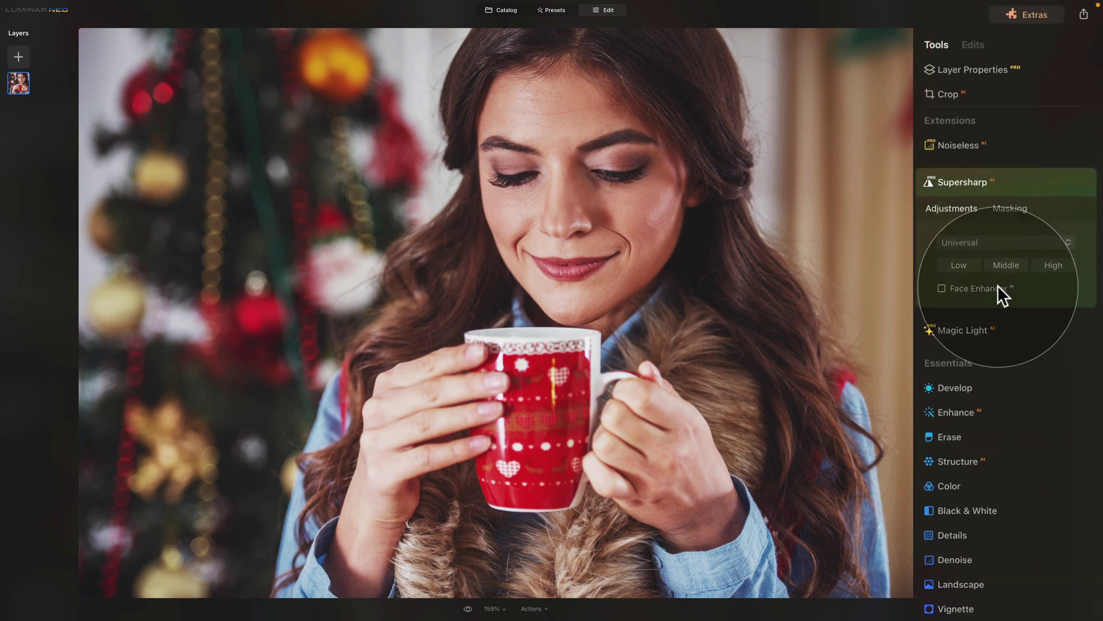
pyautogui.click(941, 288)
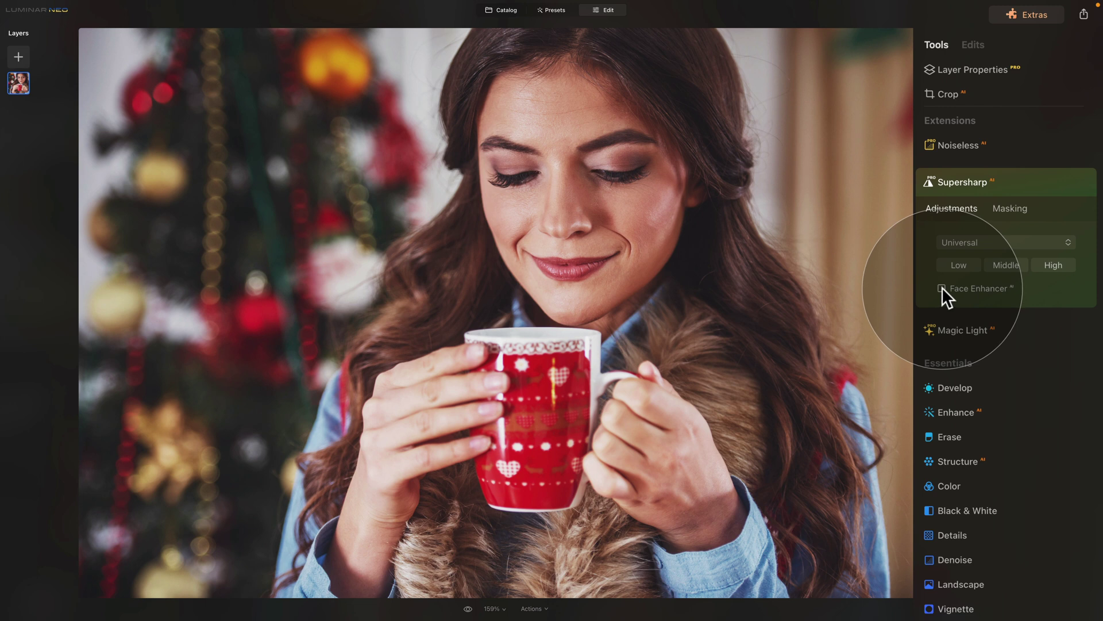
pyautogui.click(1003, 242)
pyautogui.click(1004, 241)
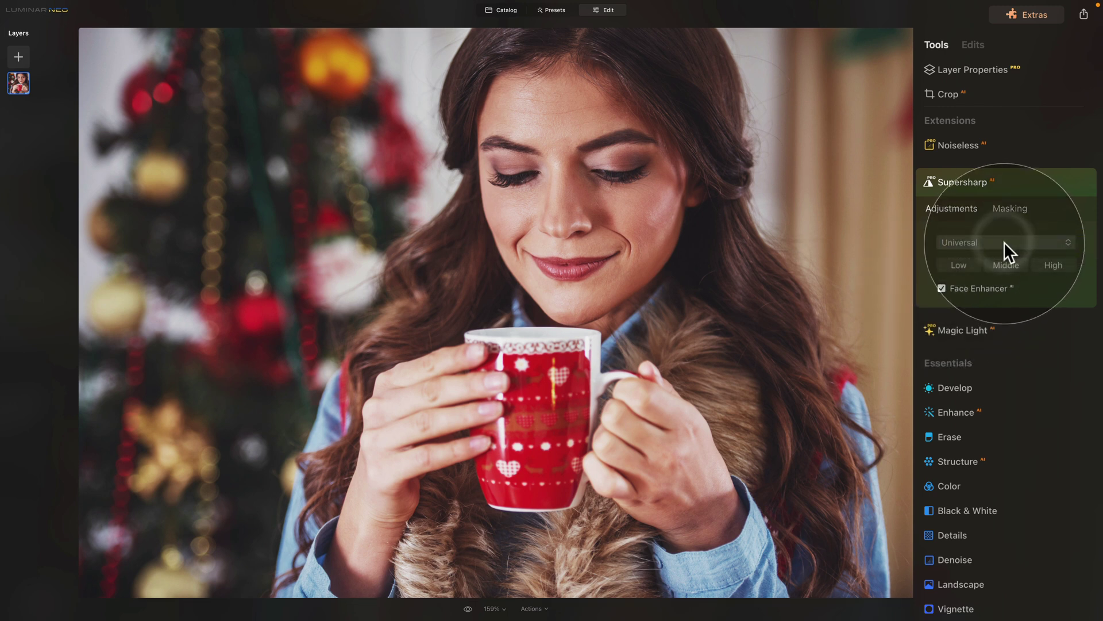
# Apply Supersharp's Low preset with Face Enhancer to the red-mug photo.
pyautogui.click(952, 266)
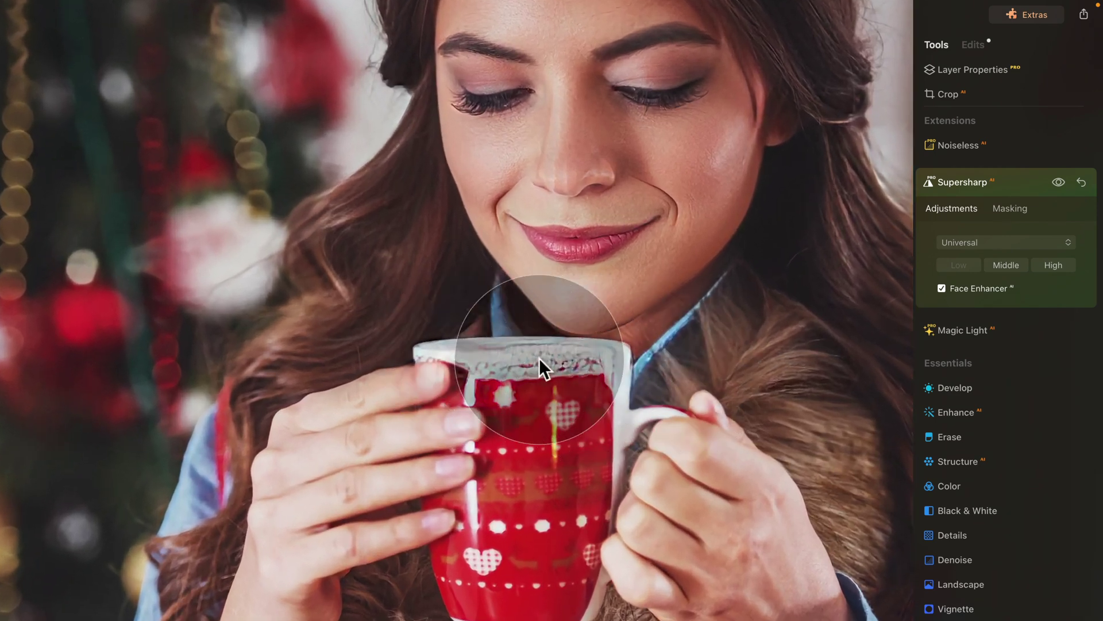
# Compare the photo with Supersharp hidden, then set up an Erase brush mask on Supersharp.
pyautogui.click(1059, 181)
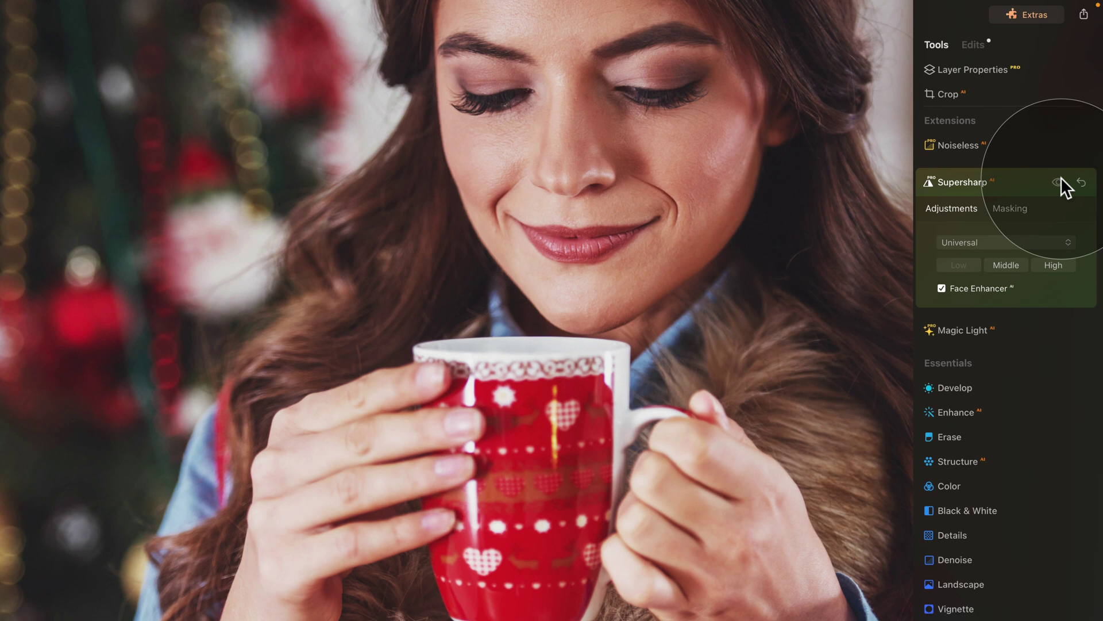
pyautogui.click(1060, 179)
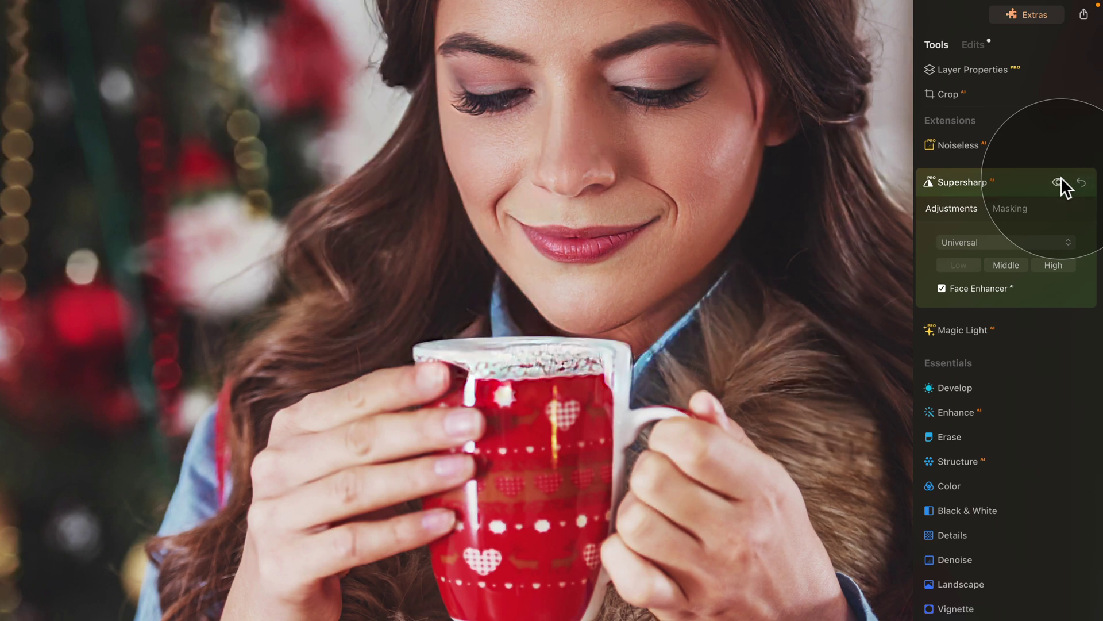
pyautogui.click(1015, 209)
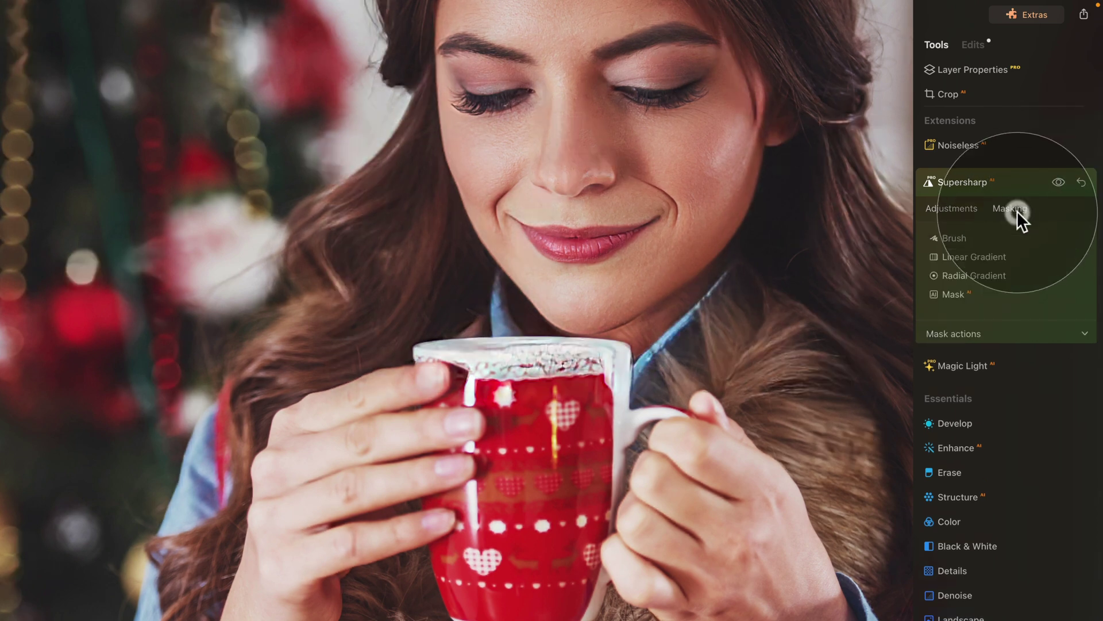
pyautogui.click(953, 239)
pyautogui.click(1042, 256)
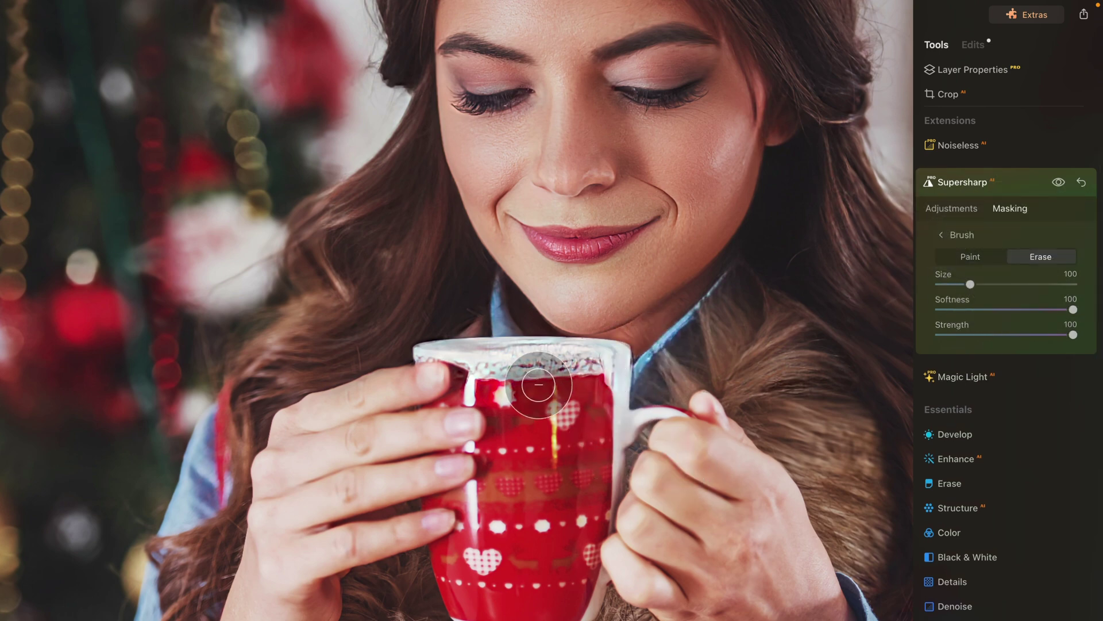
# Erase the sharpening over the mug rim, mug and left hair, then compare with Supersharp hidden.
pyautogui.moveTo(539, 384)
pyautogui.mouseDown()
pyautogui.moveTo(476, 381)
pyautogui.moveTo(566, 382)
pyautogui.moveTo(562, 392)
pyautogui.moveTo(740, 514)
pyautogui.moveTo(450, 413)
pyautogui.moveTo(432, 423)
pyautogui.moveTo(592, 446)
pyautogui.moveTo(663, 442)
pyautogui.moveTo(735, 509)
pyautogui.mouseUp()
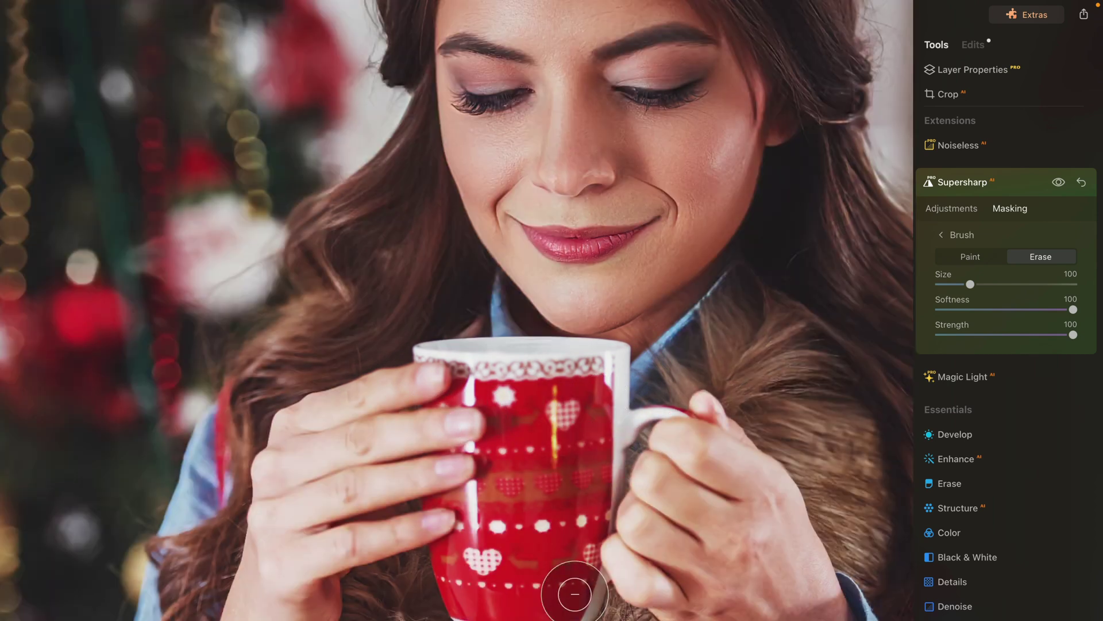
pyautogui.moveTo(324, 114)
pyautogui.mouseDown()
pyautogui.moveTo(245, 321)
pyautogui.moveTo(218, 296)
pyautogui.mouseUp()
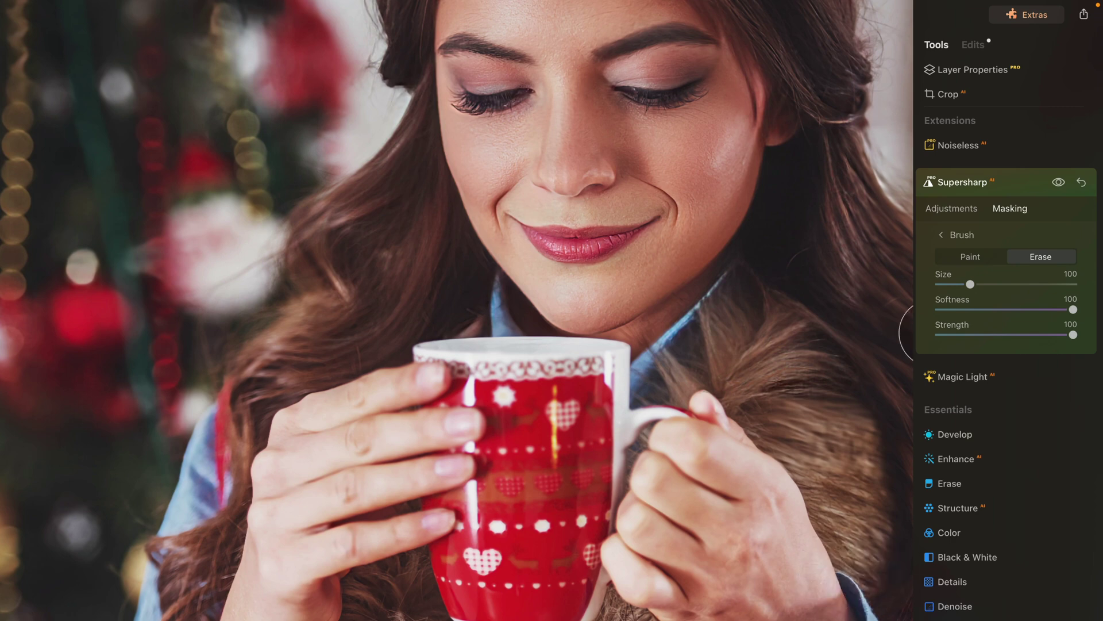
pyautogui.moveTo(934, 334)
pyautogui.mouseDown()
pyautogui.moveTo(919, 359)
pyautogui.moveTo(896, 368)
pyautogui.mouseUp()
pyautogui.moveTo(644, 400); pyautogui.dragTo(425, 396)
pyautogui.click(1060, 182)
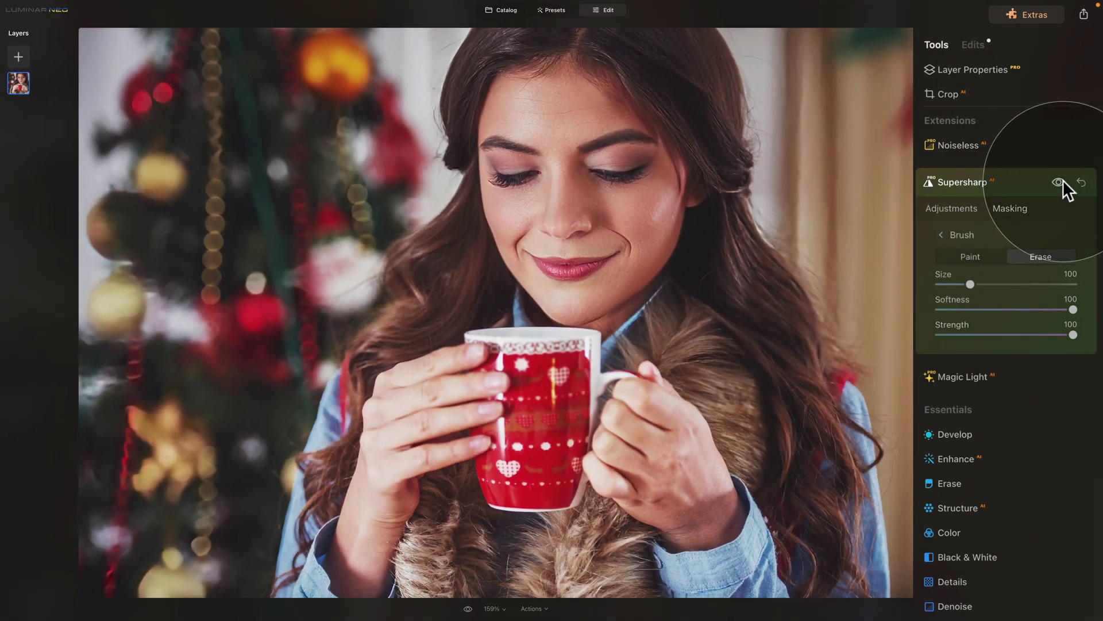
# Leave the mask tools and return to the Supersharp adjustments.
pyautogui.click(959, 235)
pyautogui.click(962, 211)
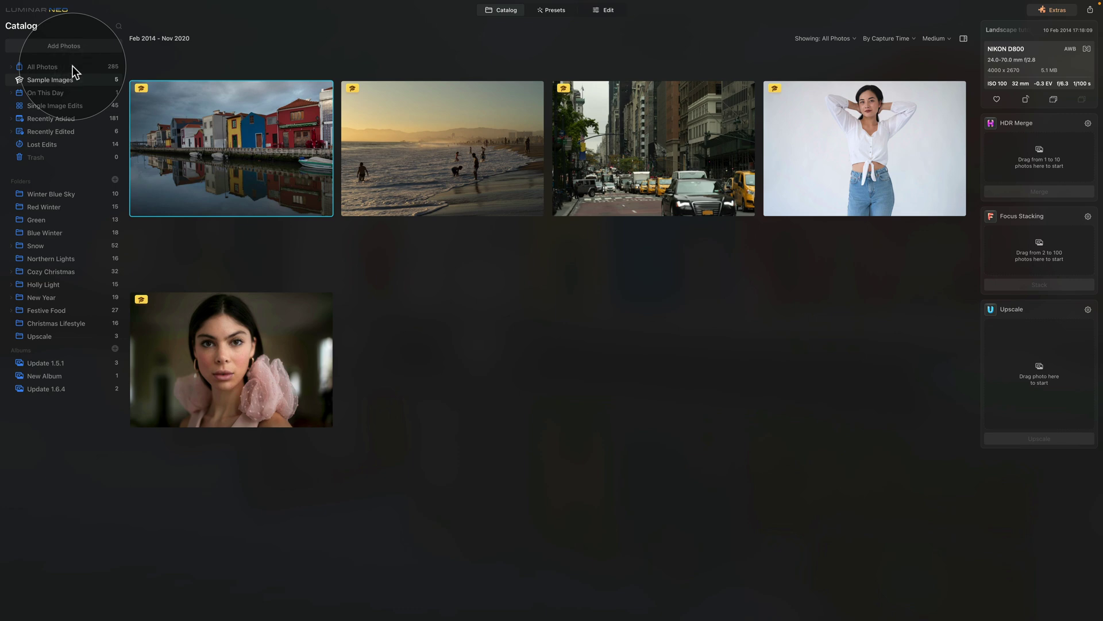
# Filter the catalog to Sample Images and open the harbour canal photo in Edit.
pyautogui.click(57, 67)
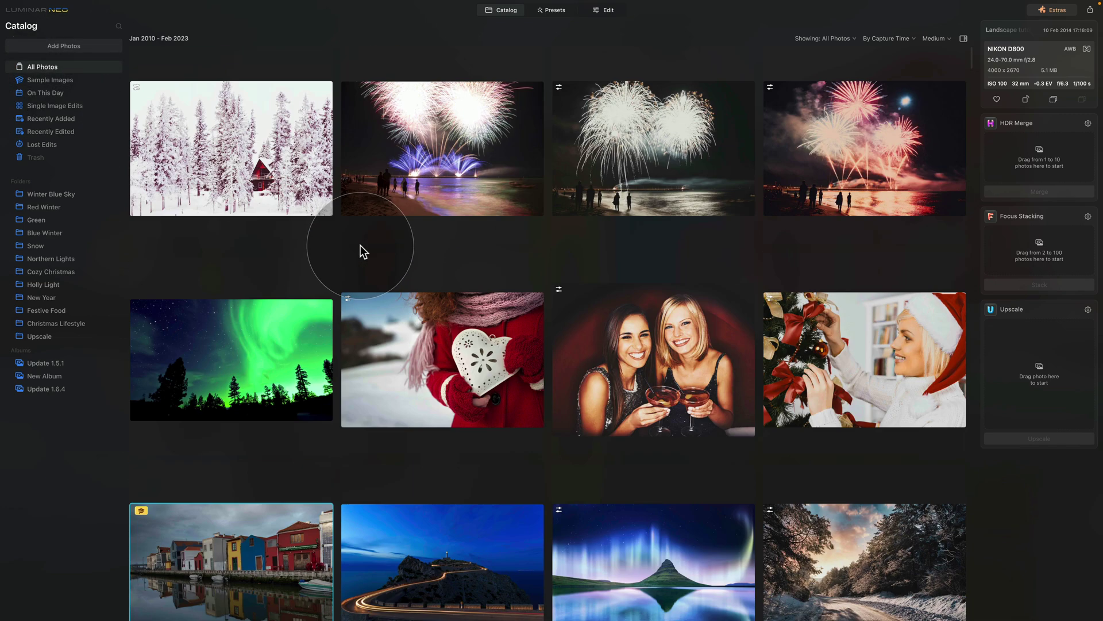
pyautogui.scroll(-1, 357, 246)
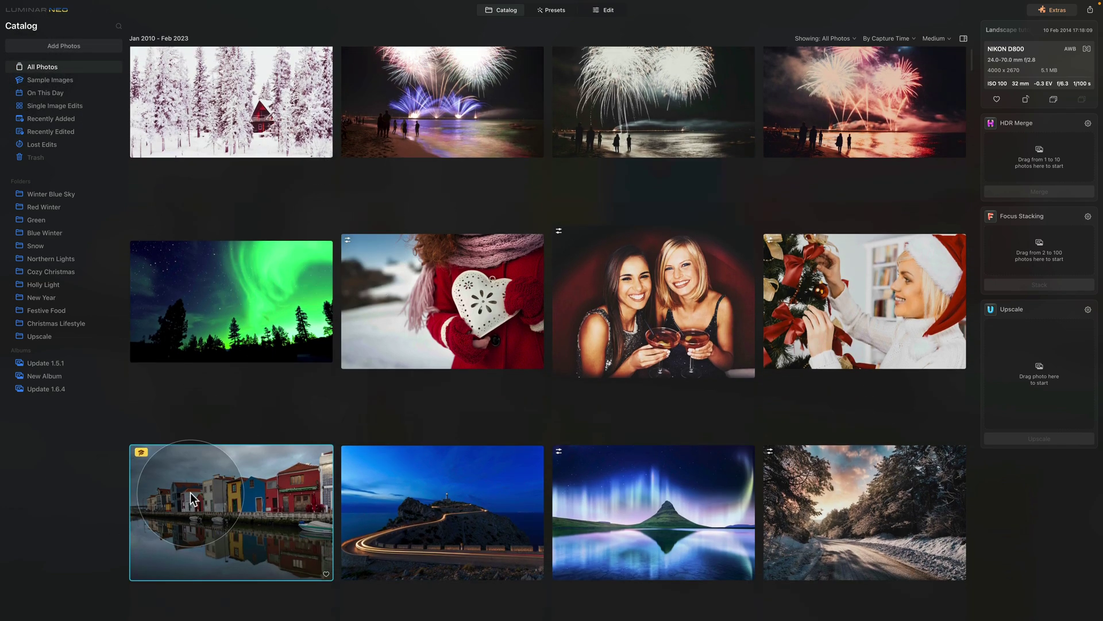
pyautogui.click(70, 82)
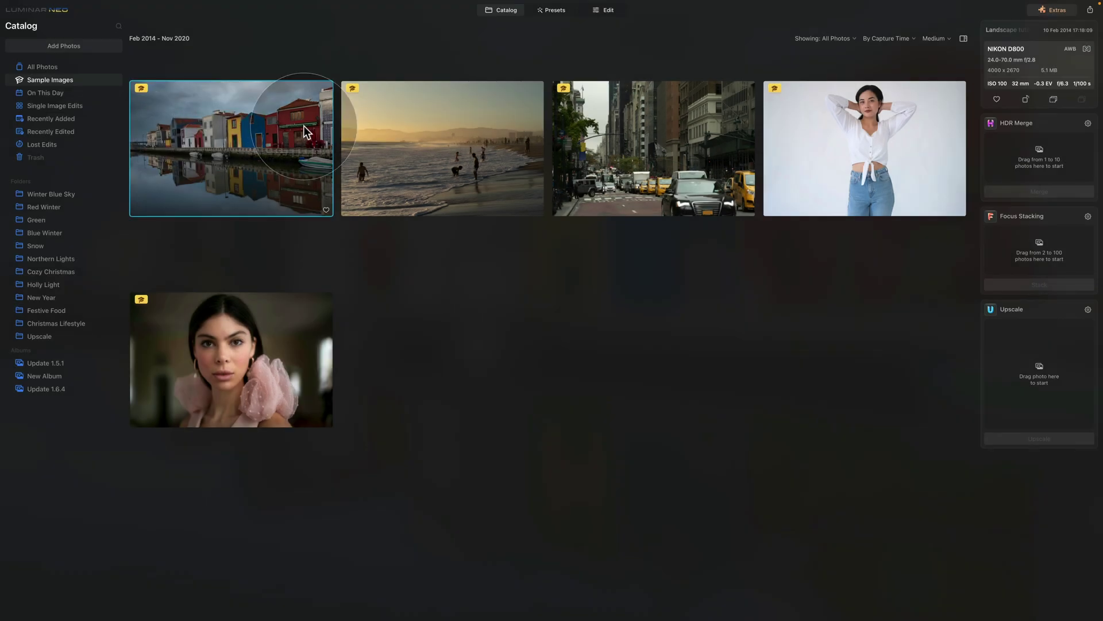
pyautogui.click(618, 11)
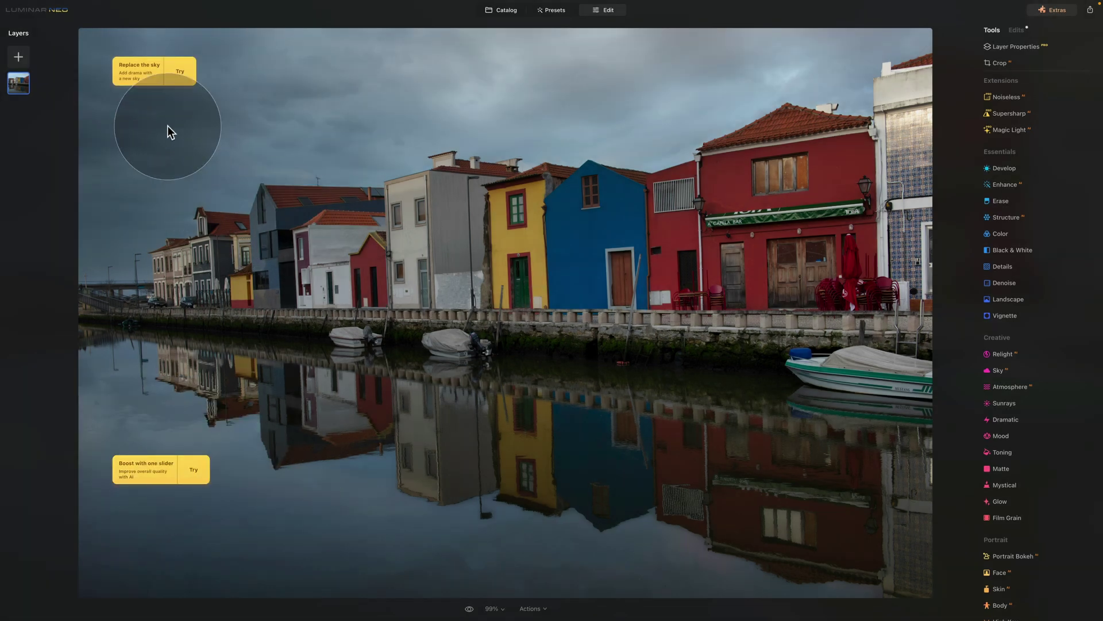
# Try the suggested sky replacement and pick the stormy '06 - Drama - 7' sky.
pyautogui.click(147, 76)
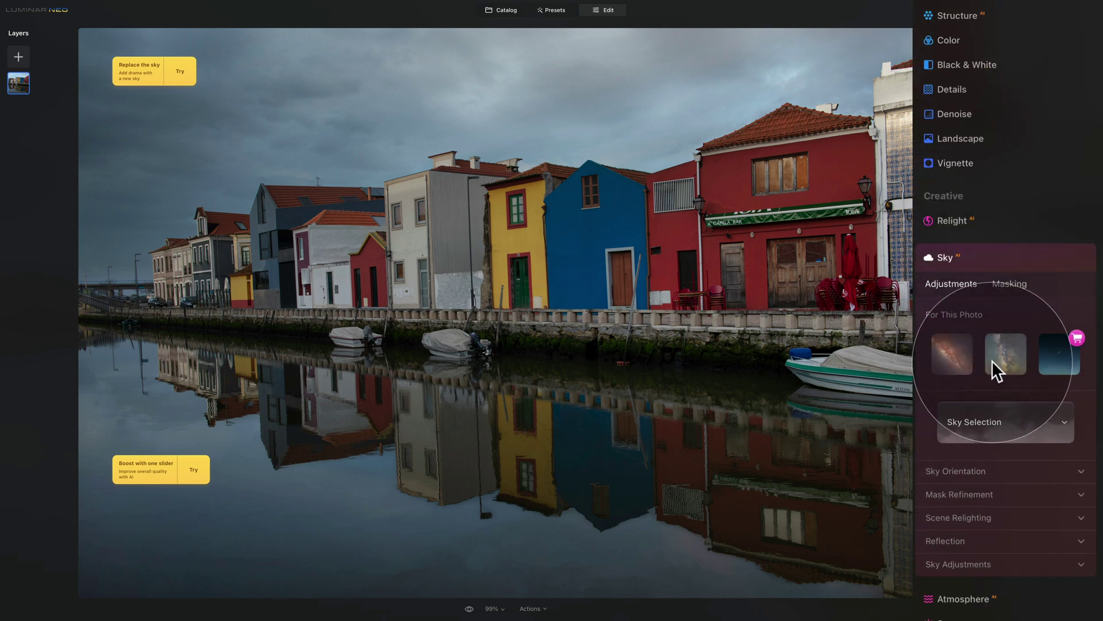
pyautogui.click(1040, 428)
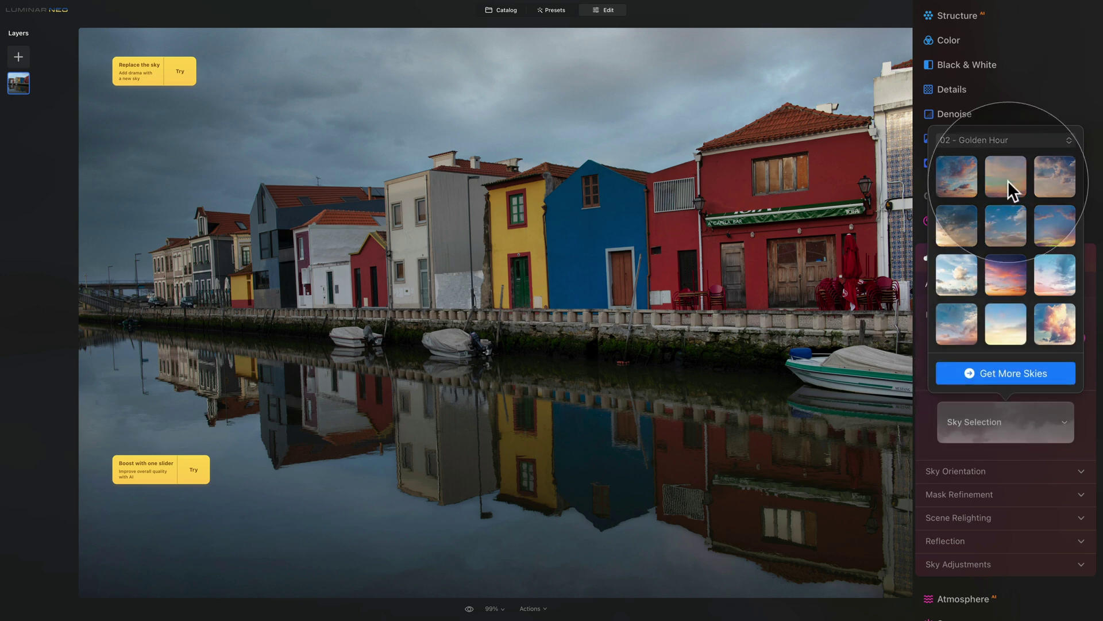
pyautogui.click(1007, 140)
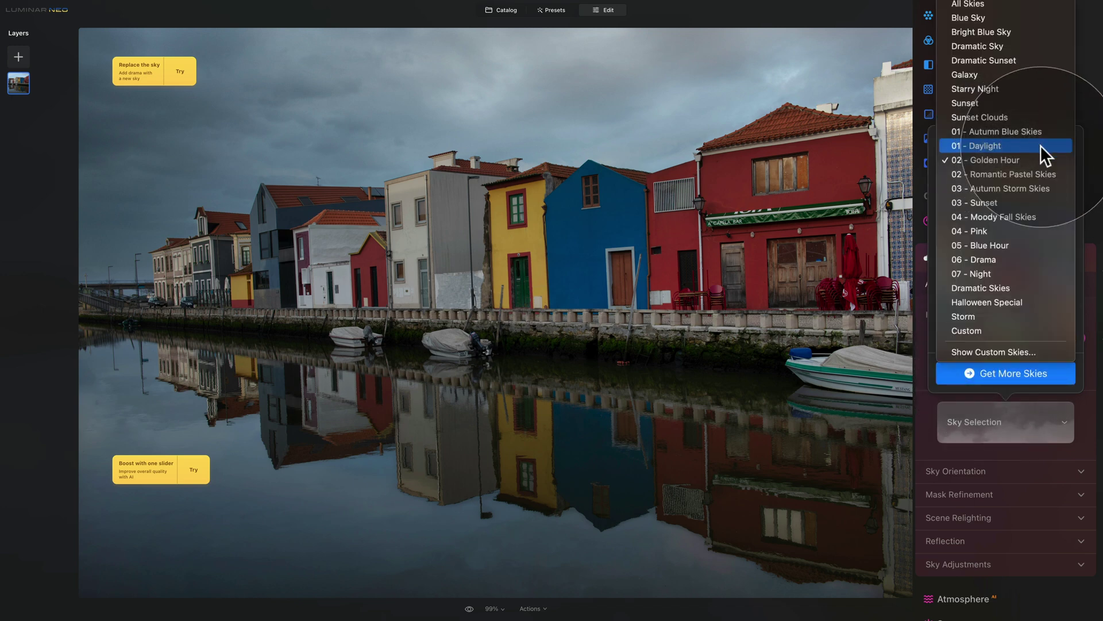
pyautogui.click(1009, 254)
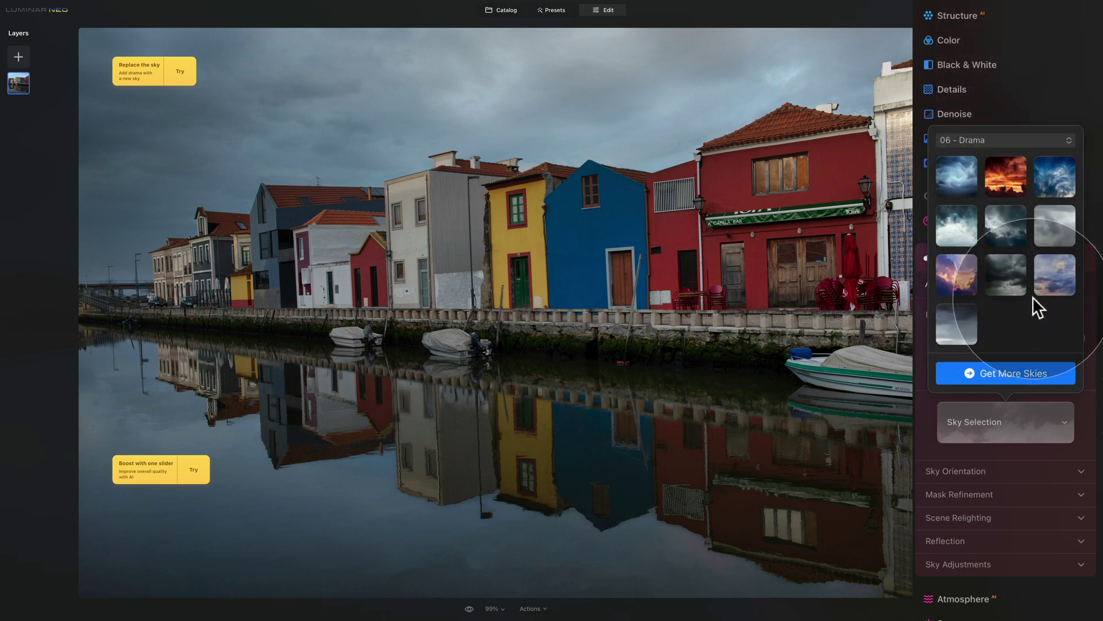
pyautogui.click(1000, 280)
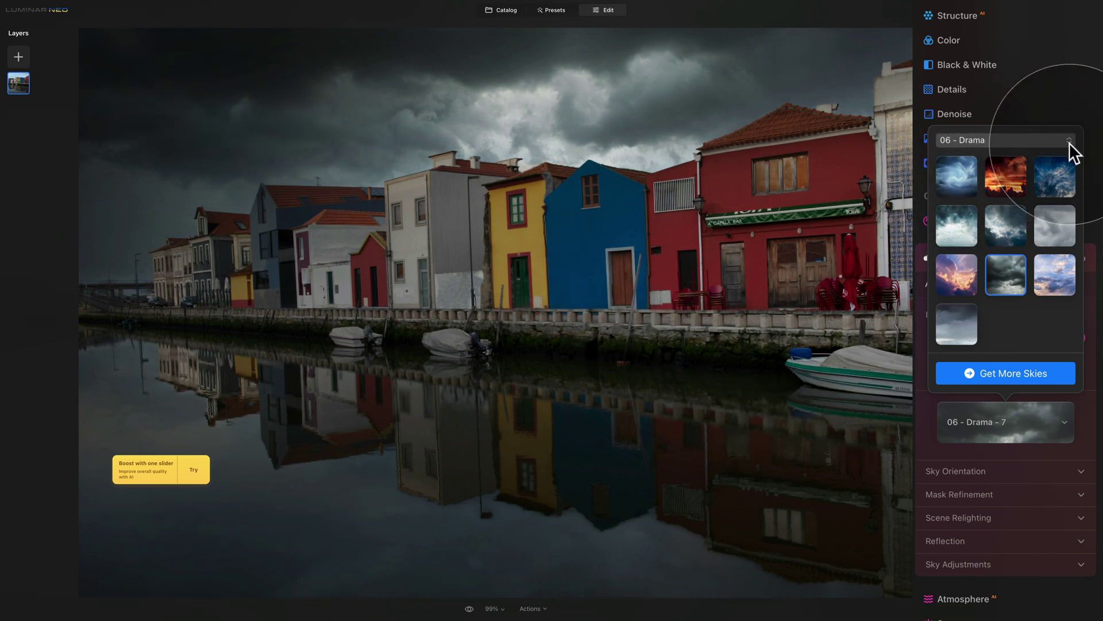
pyautogui.click(1092, 165)
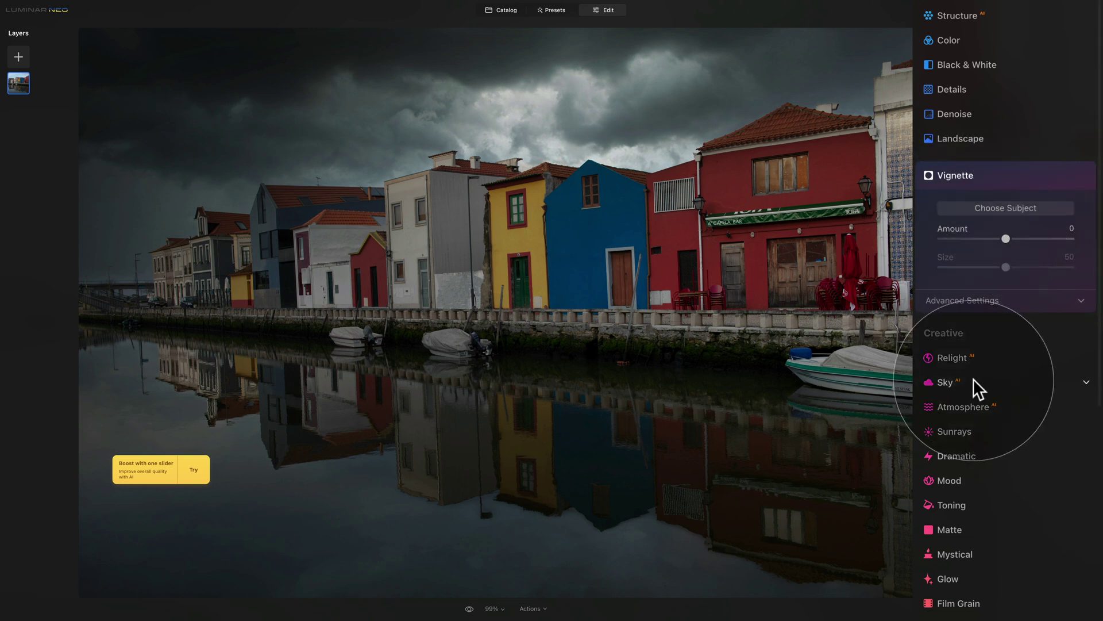
# Review the Sky settings, then boost the photo with Enhance Accent 52 and Sky Enhancer 14.
pyautogui.click(974, 380)
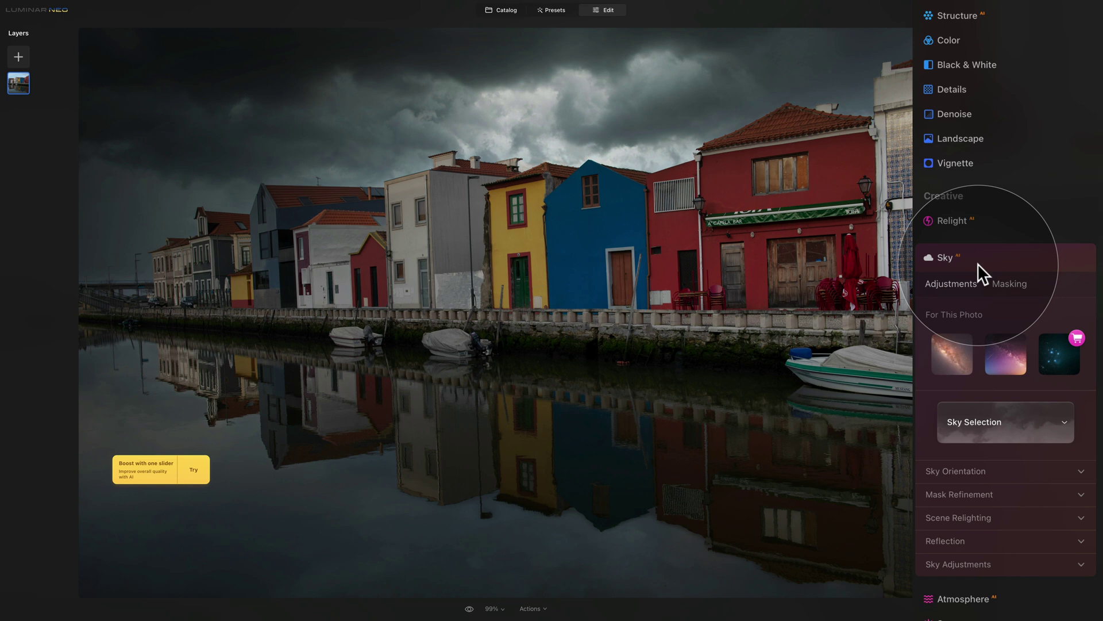
pyautogui.click(977, 263)
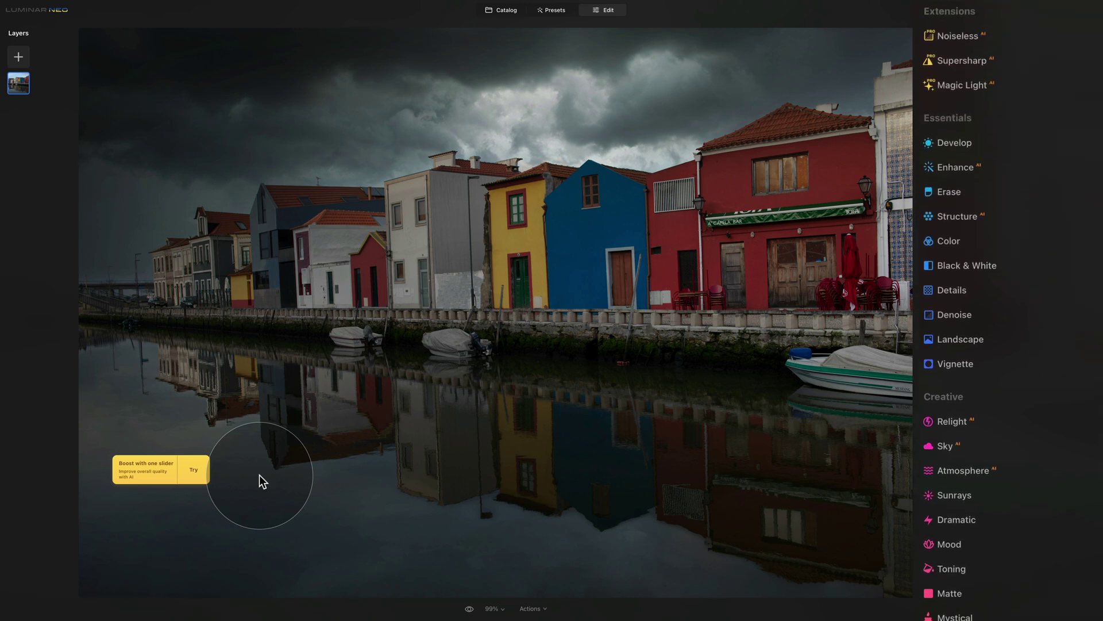
pyautogui.click(167, 469)
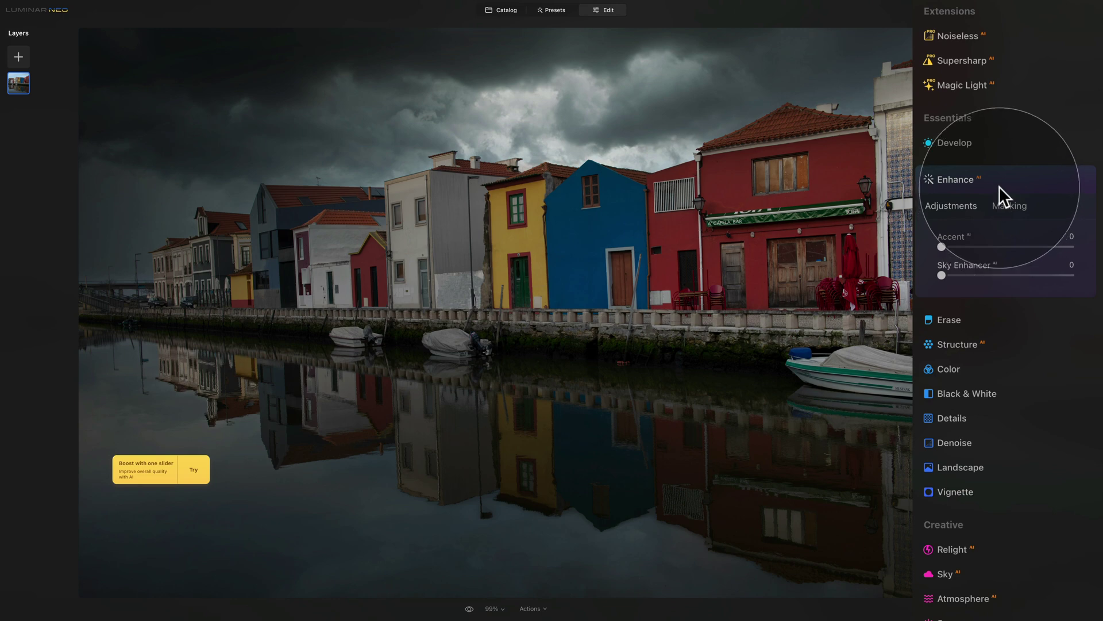
pyautogui.moveTo(935, 246); pyautogui.dragTo(1009, 245)
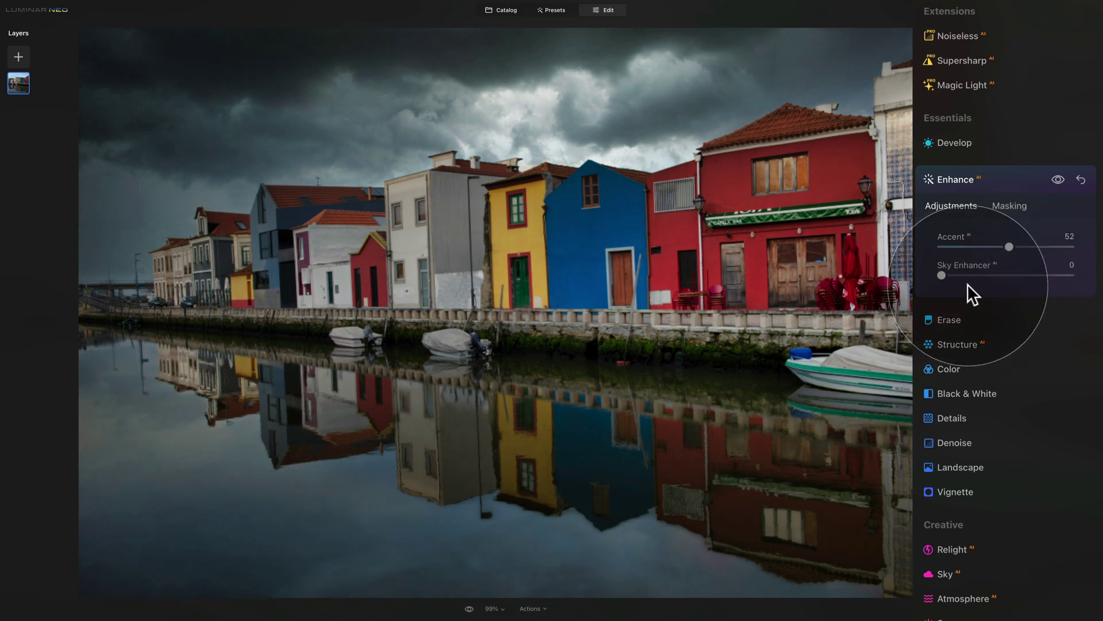
pyautogui.moveTo(942, 274); pyautogui.dragTo(960, 277)
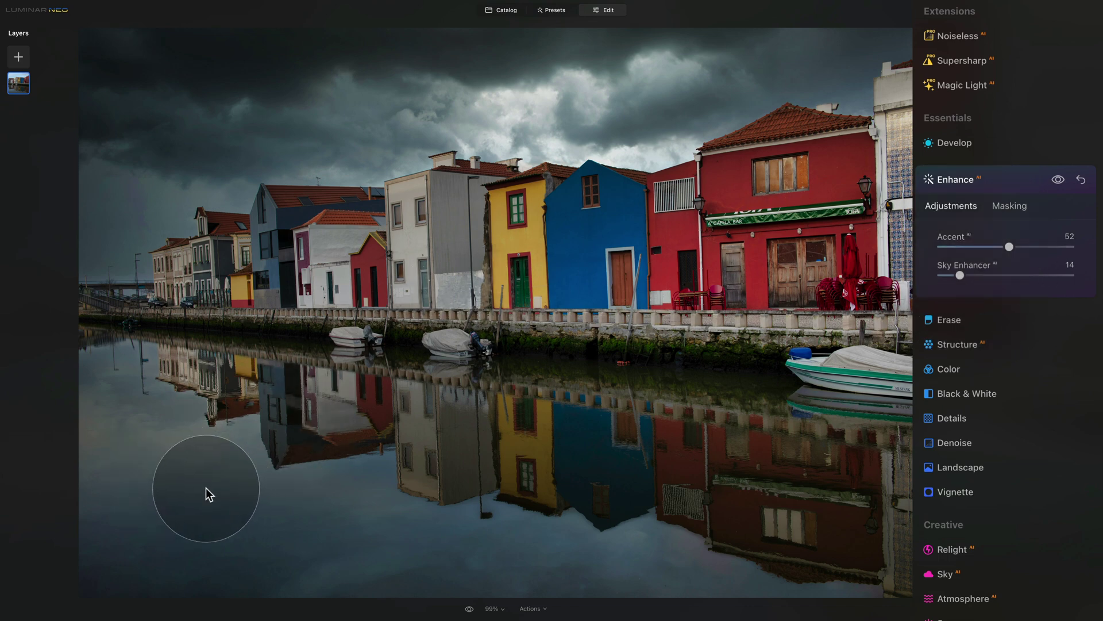
pyautogui.click(984, 179)
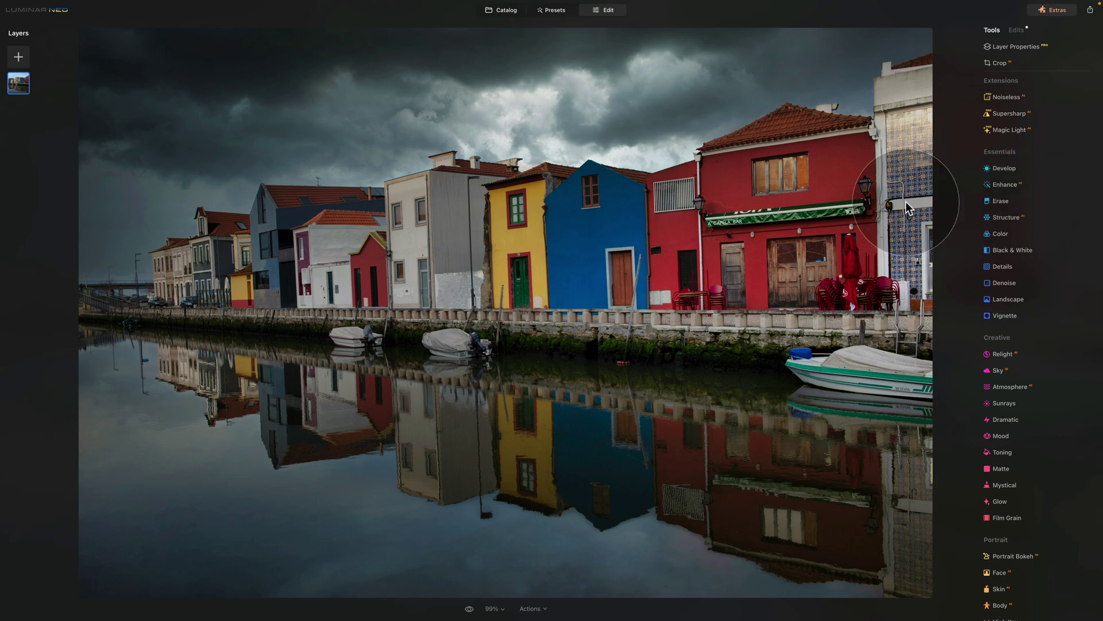
# Open the sample portrait of the woman in jeans and try its 'Shape the body' suggestion in Body.
pyautogui.click(508, 16)
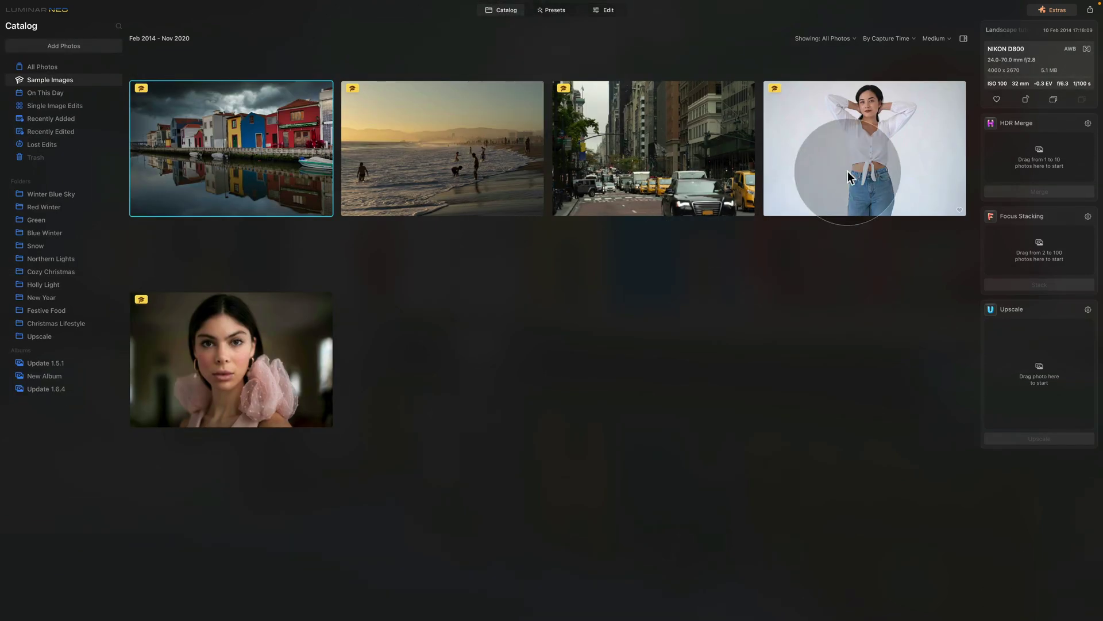
pyautogui.click(848, 149)
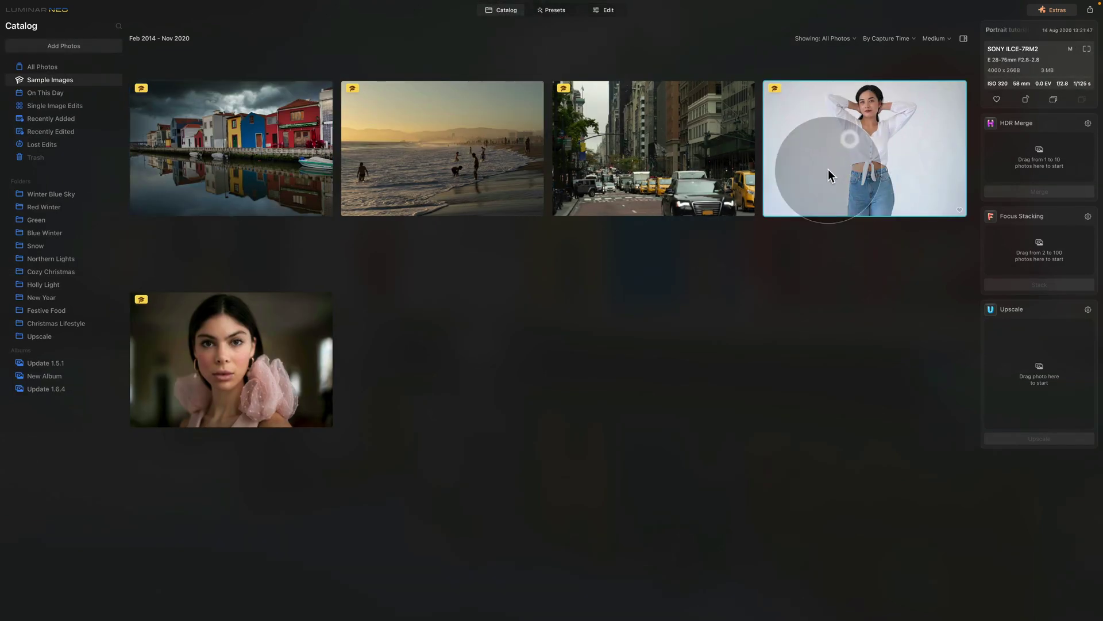
pyautogui.click(603, 12)
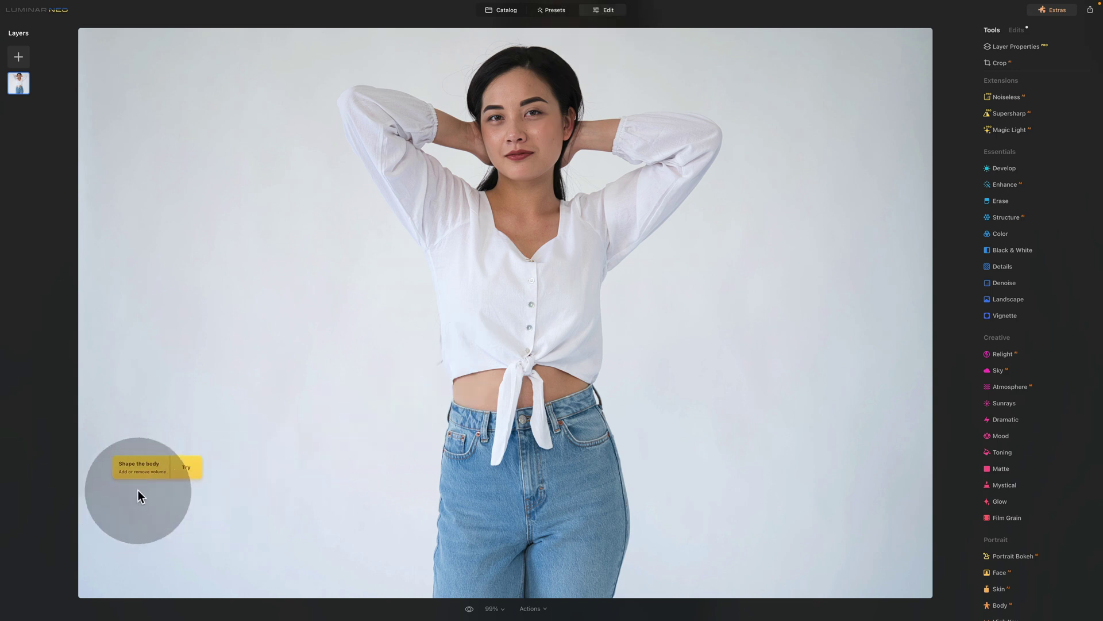
pyautogui.click(145, 467)
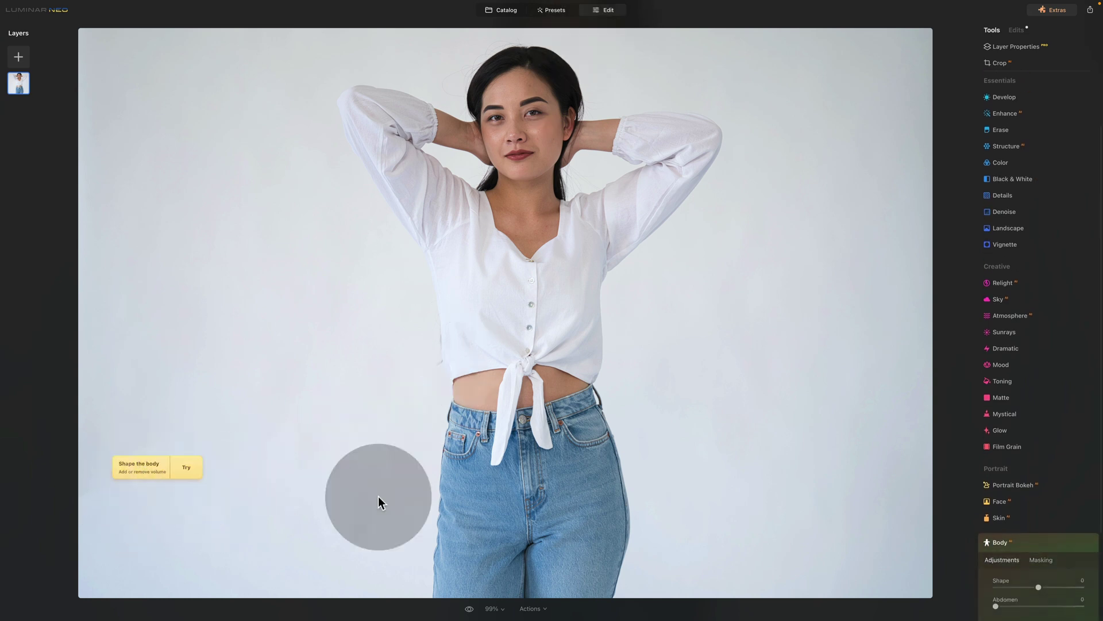
pyautogui.scroll(-2, 1031, 443)
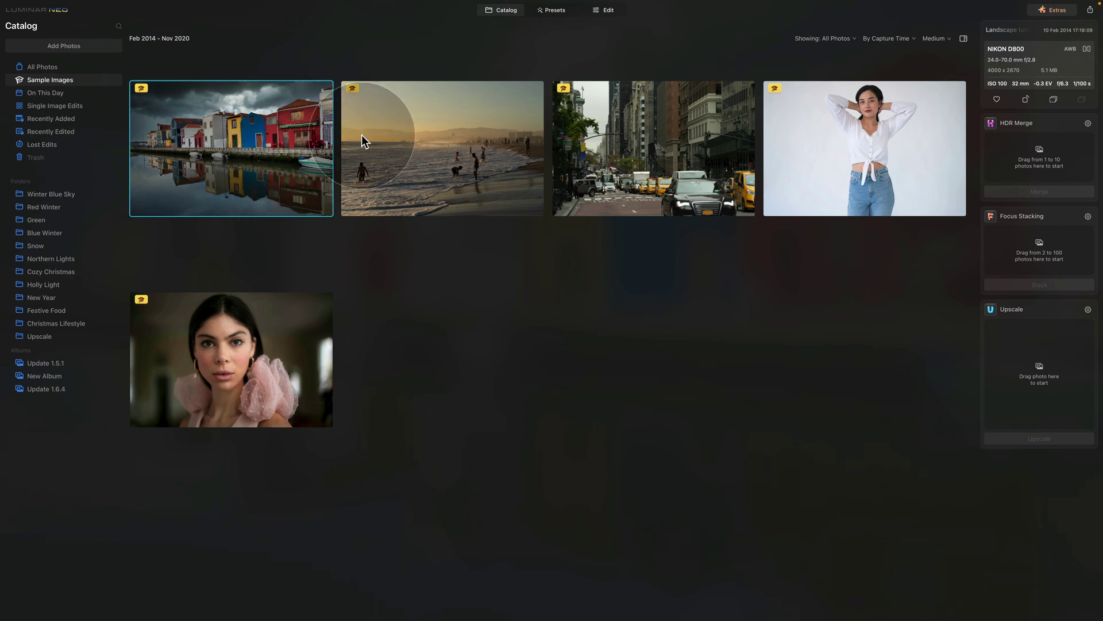
# Glance at Presets for the stormy-sky canal photo, then bring it back into Edit.
pyautogui.click(562, 13)
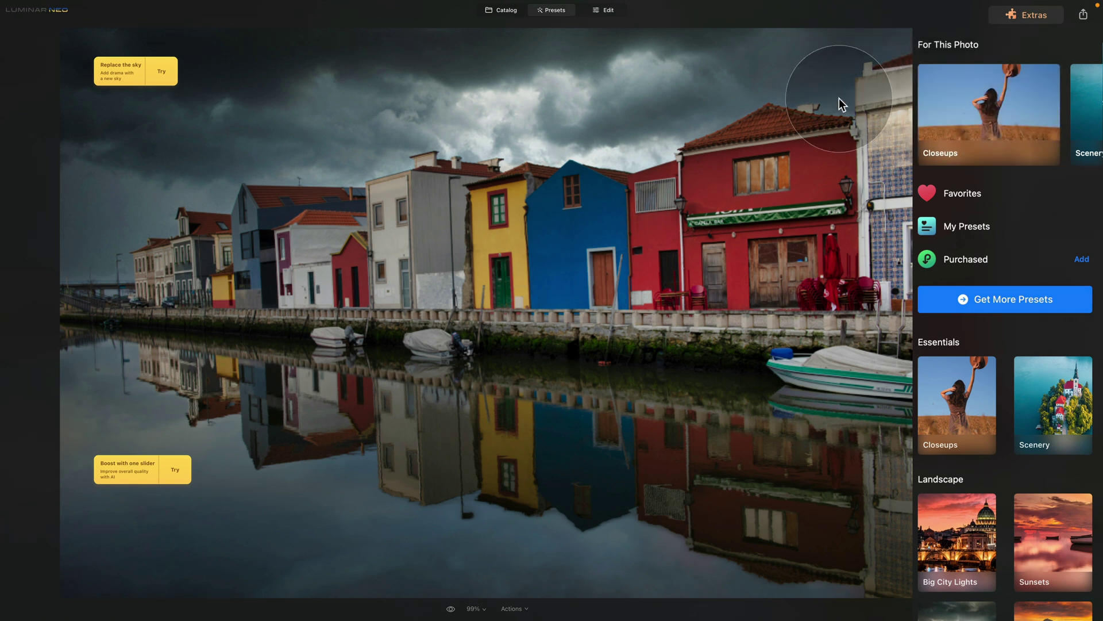
pyautogui.click(605, 14)
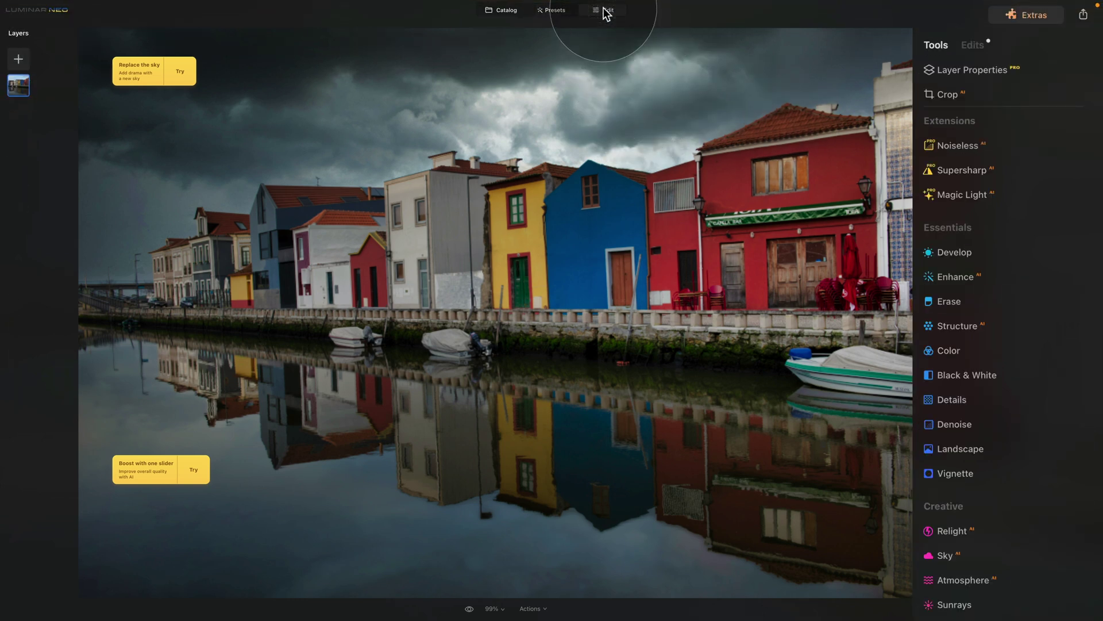
# Apply Galaxy 2, the first For This Photo suggestion in the Sky tool, to the canal photo.
pyautogui.click(966, 555)
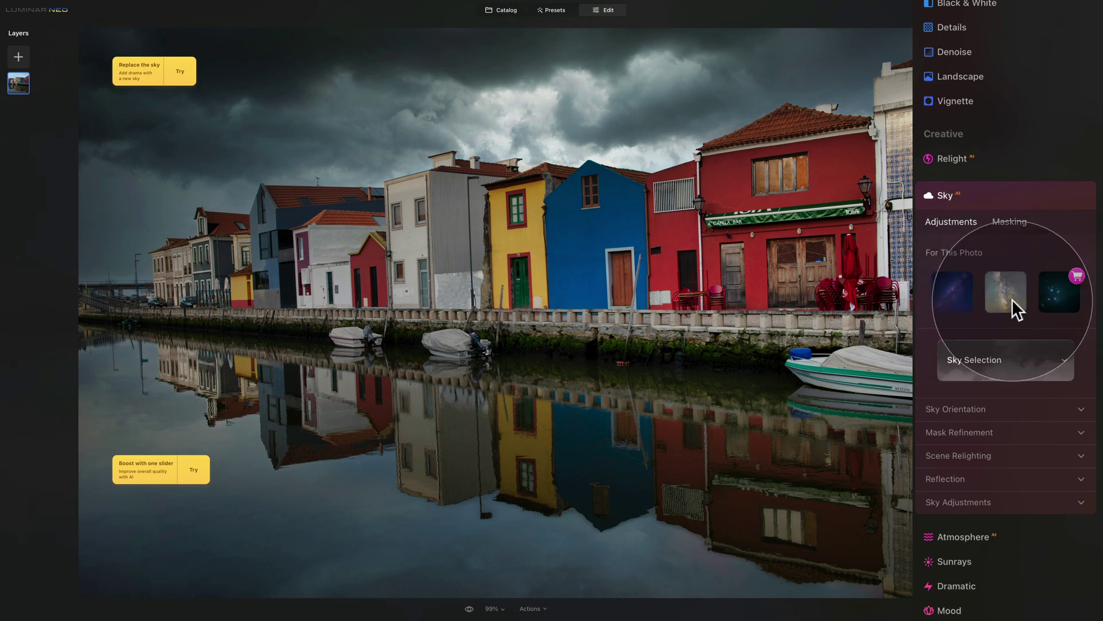
pyautogui.click(944, 287)
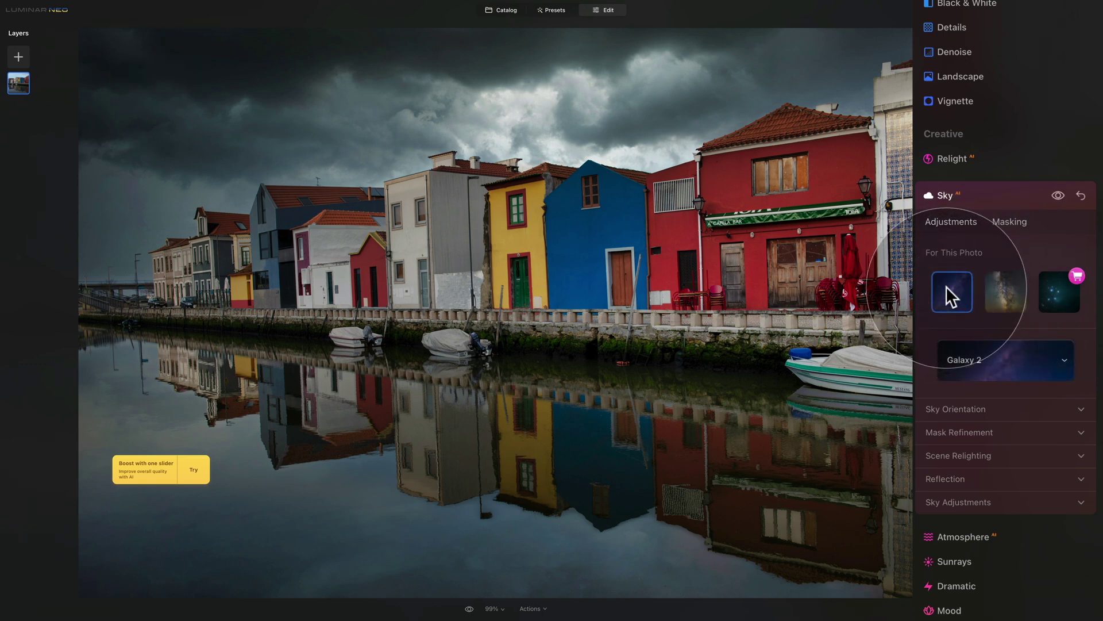